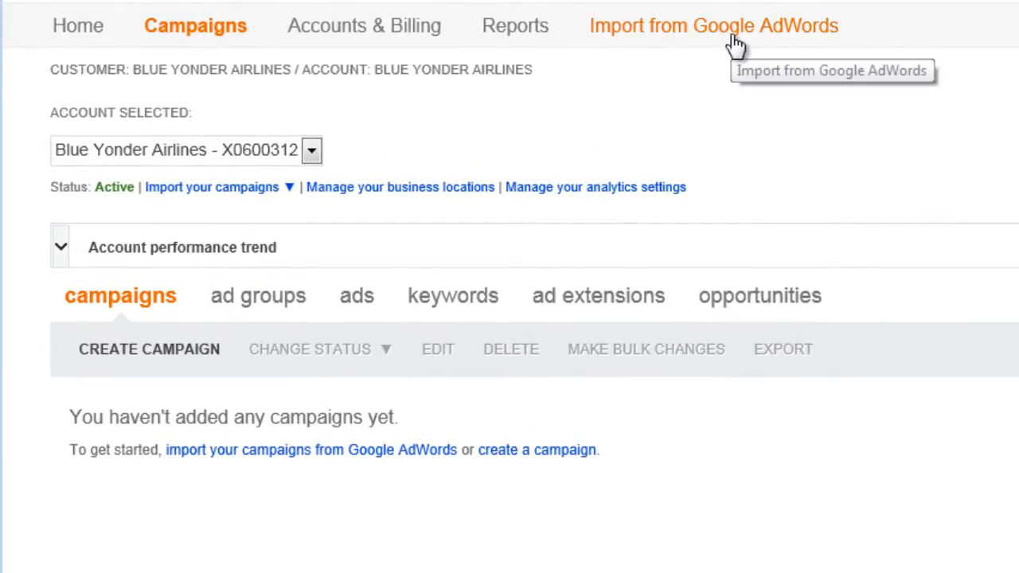
# - Start creating a new campaign and name it "Summer Airfare Sale"
pyautogui.click(733, 37)
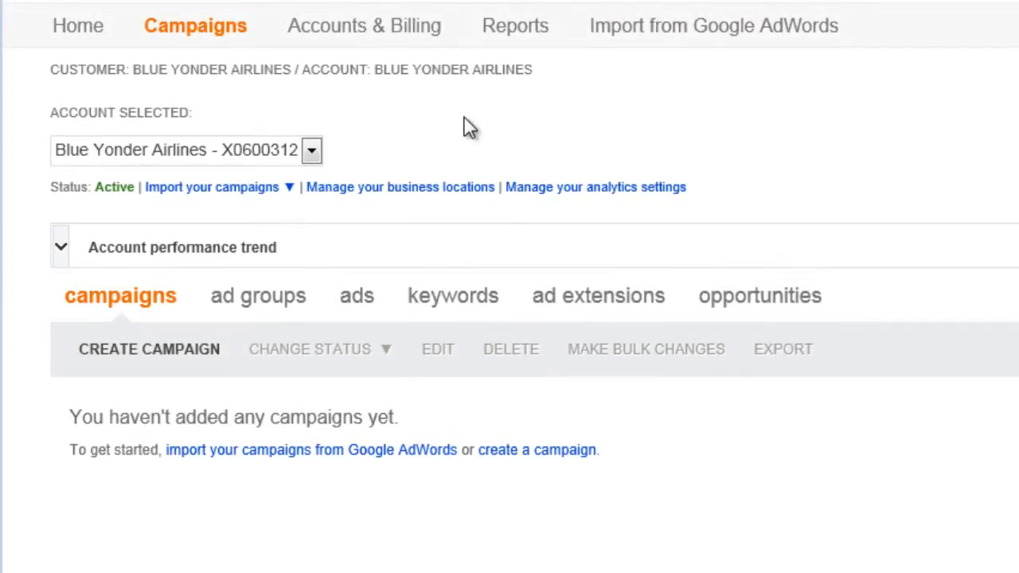
pyautogui.click(209, 360)
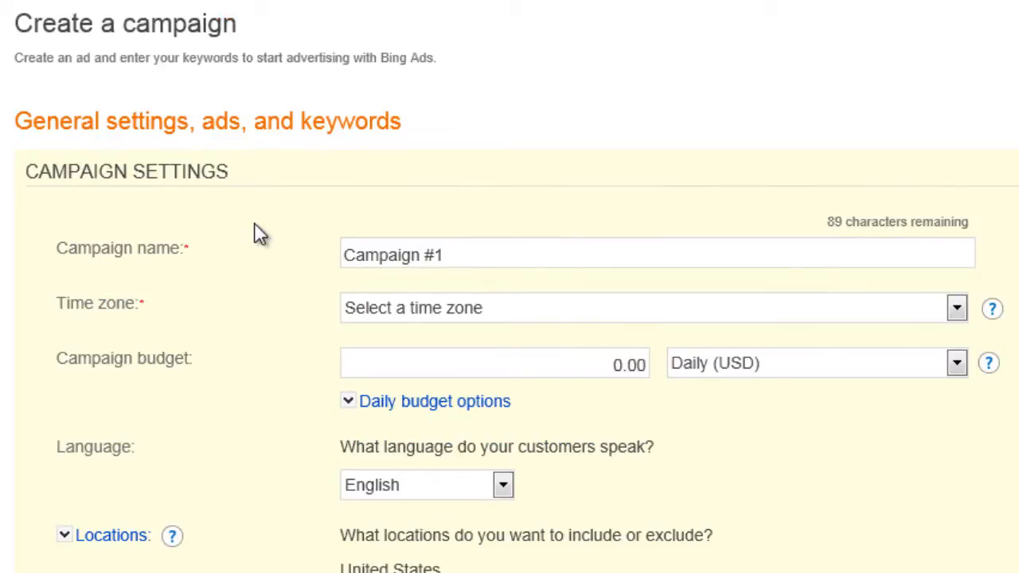
pyautogui.moveTo(457, 255); pyautogui.dragTo(285, 267)
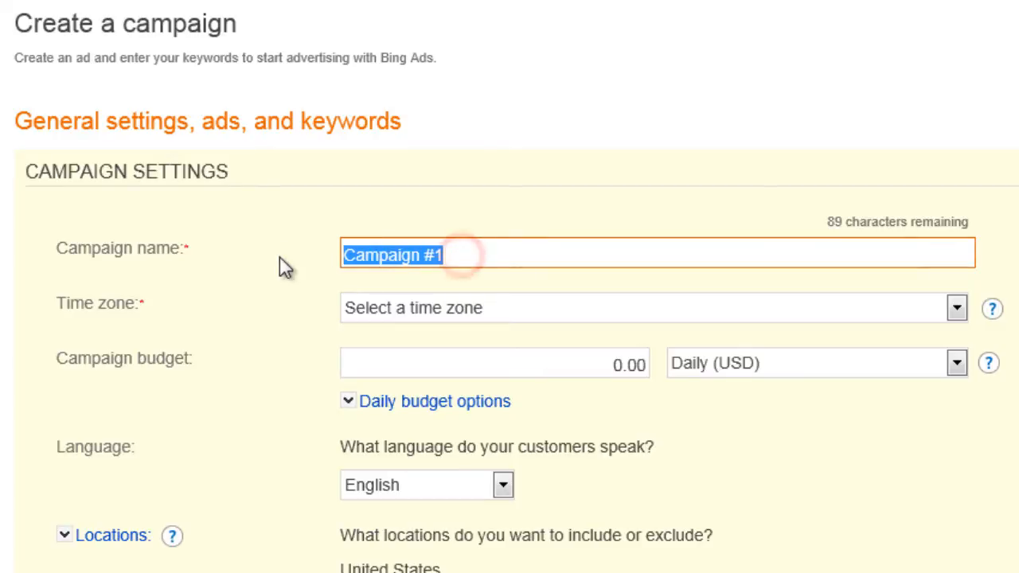
pyautogui.write('Summer A')
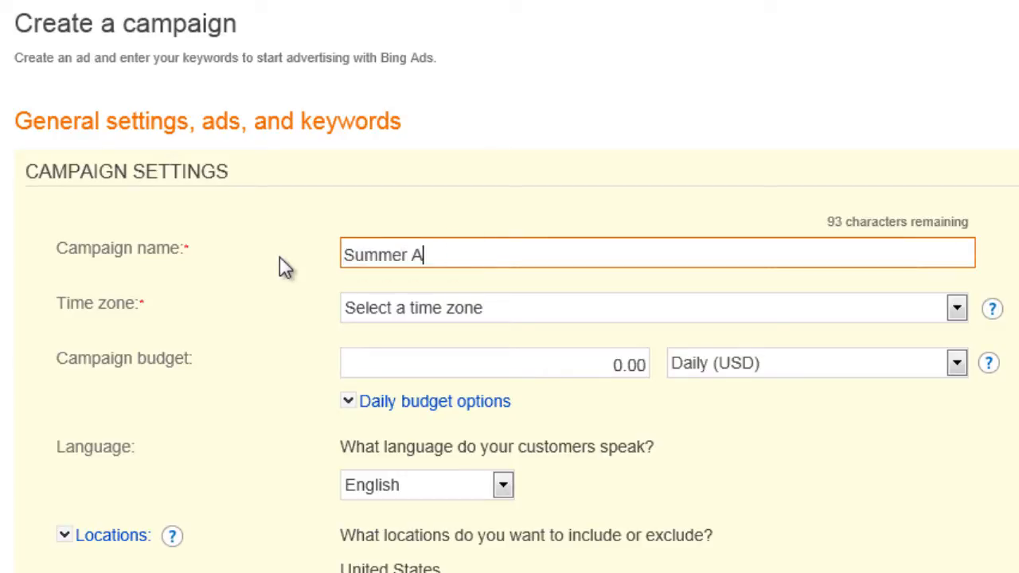
pyautogui.write('irfare Sal')
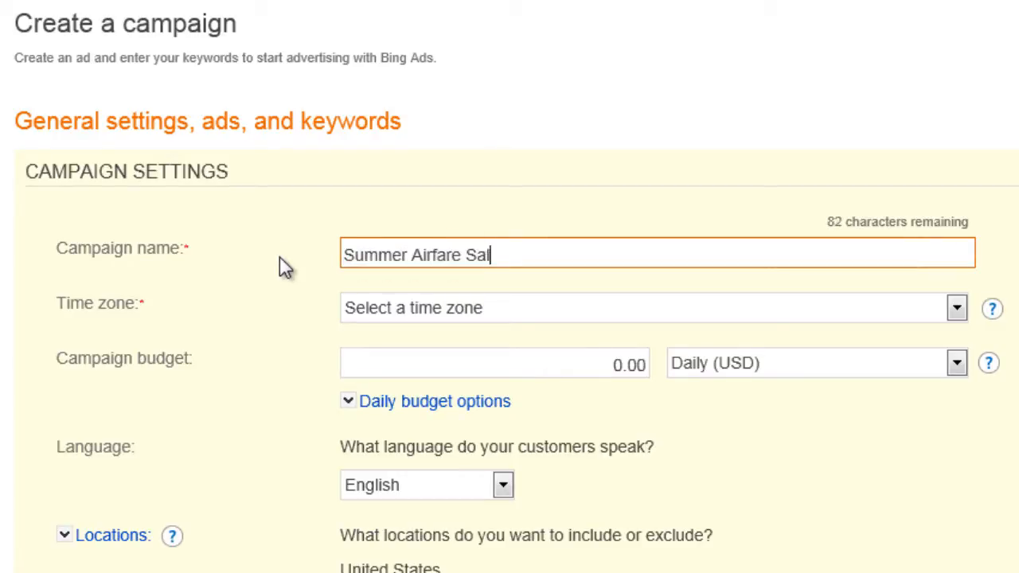
pyautogui.write('e')
# - Set the campaign time zone to (GMT-08:00) Pacific Time (U.S. & Canada); Tijuana and consult the time zone help
pyautogui.click(956, 309)
pyautogui.scroll(-10, 958, 387)
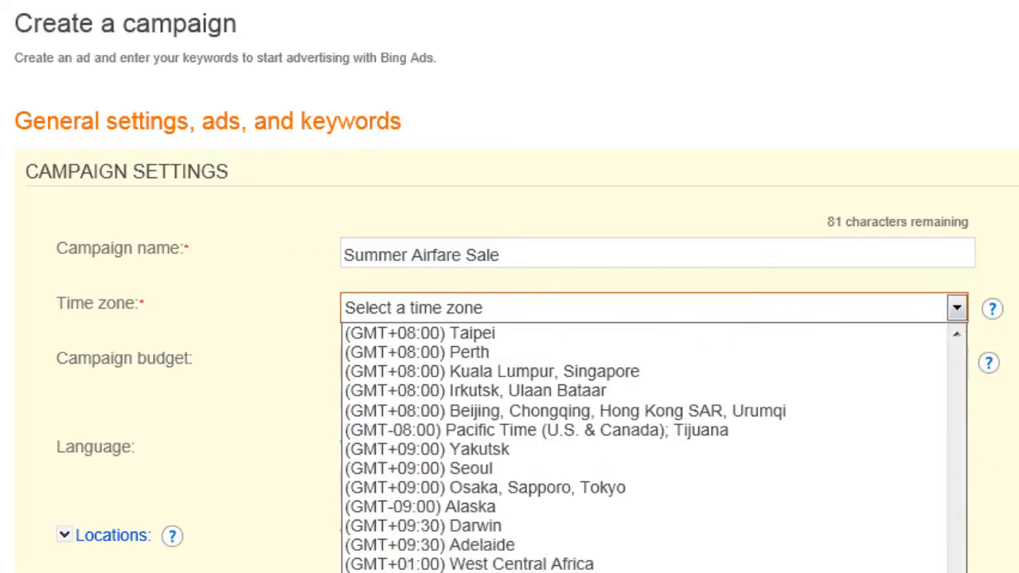
pyautogui.click(874, 433)
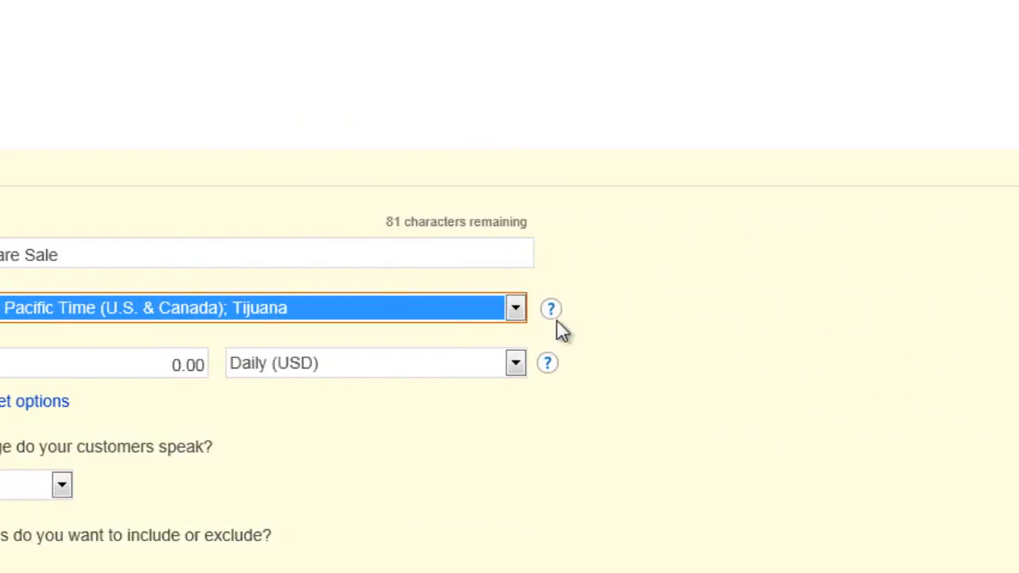
pyautogui.click(552, 312)
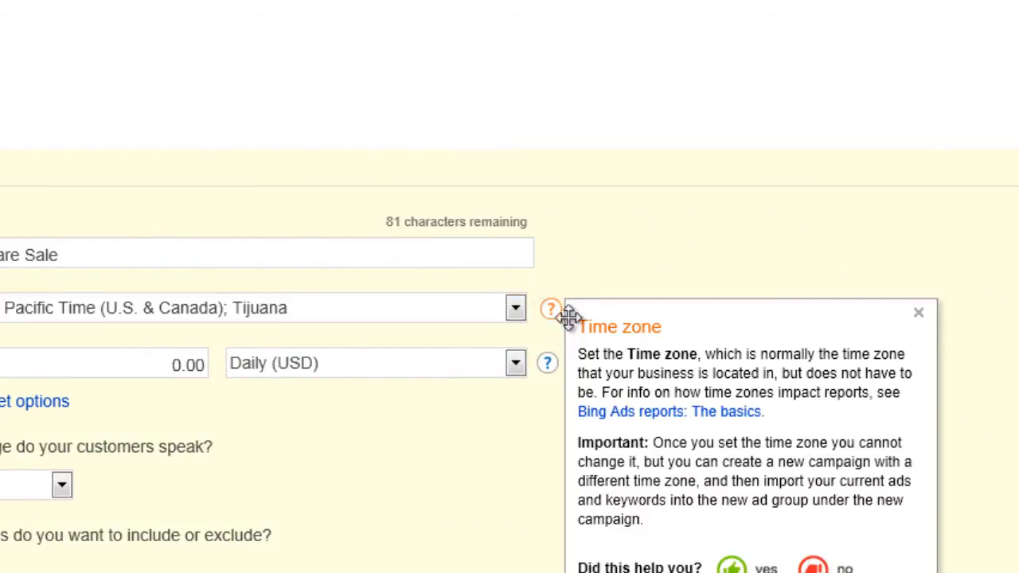
pyautogui.click(918, 314)
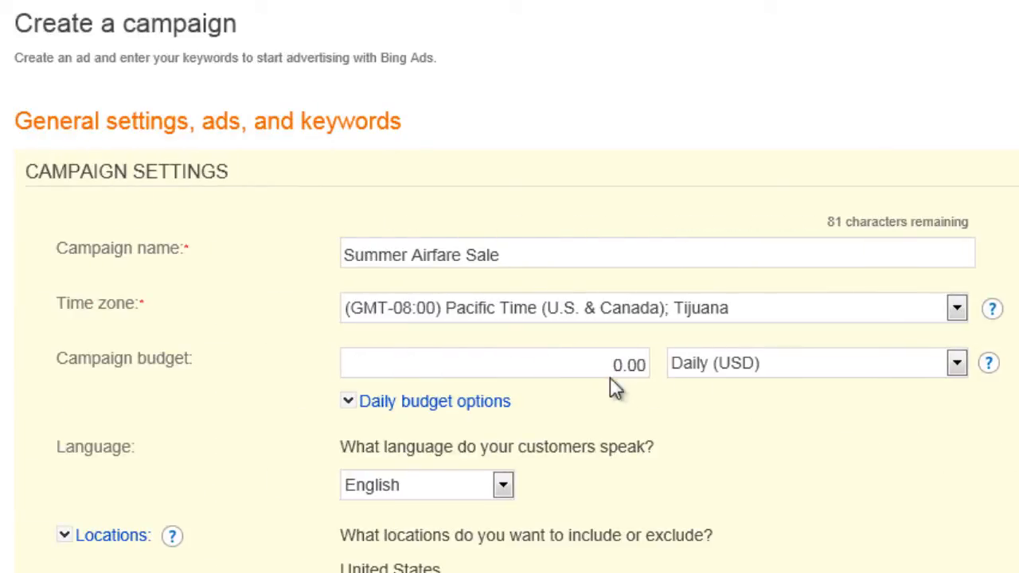
# - Set the campaign budget to 200 with the Daily (USD) budget type
pyautogui.click(609, 364)
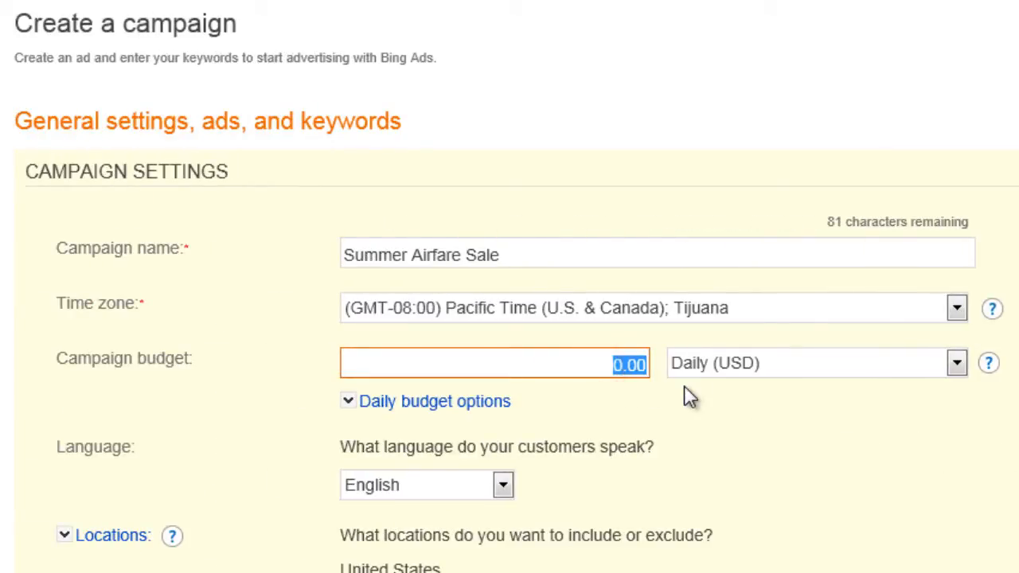
pyautogui.write('200')
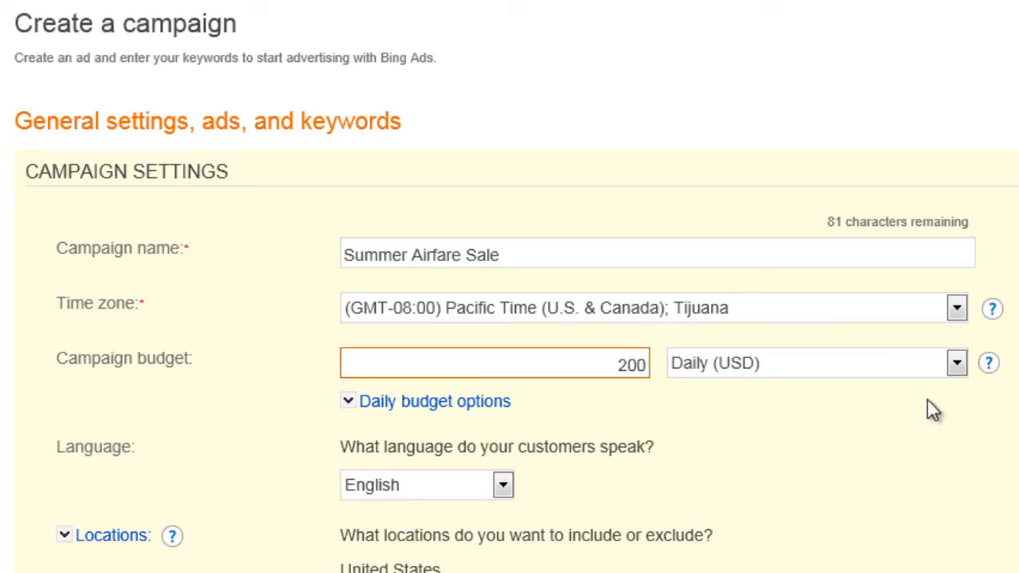
pyautogui.click(956, 365)
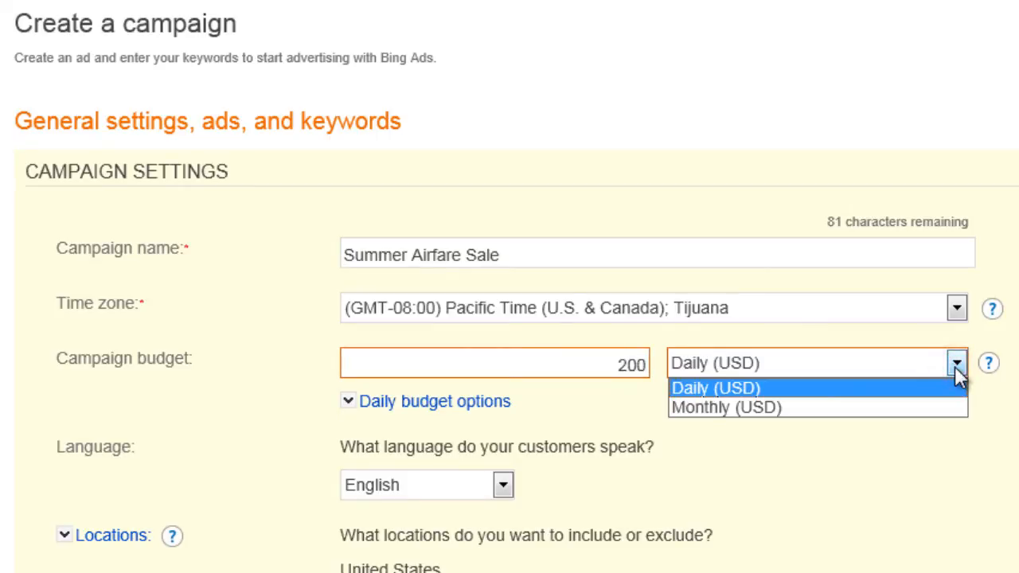
pyautogui.click(955, 366)
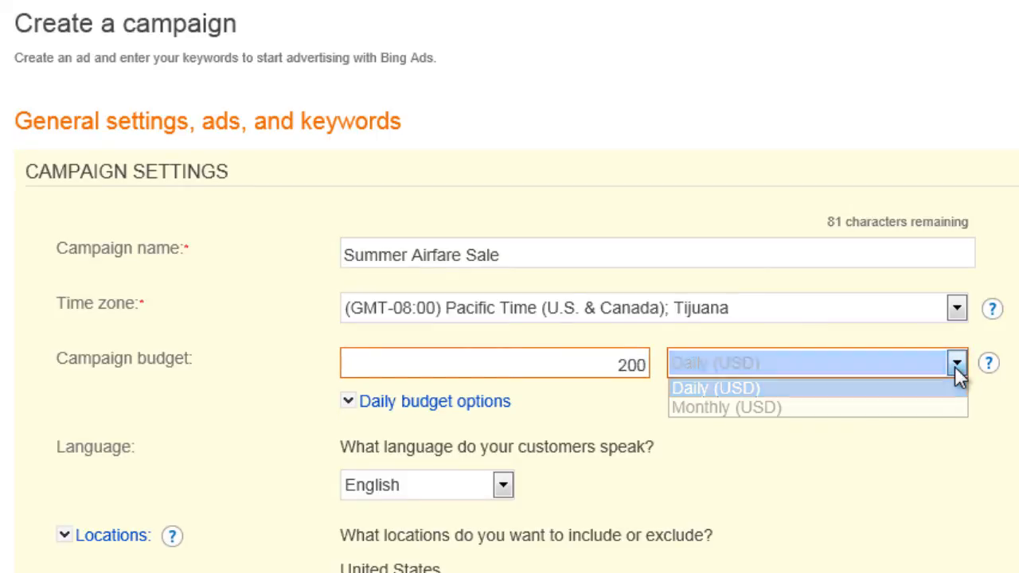
pyautogui.click(905, 430)
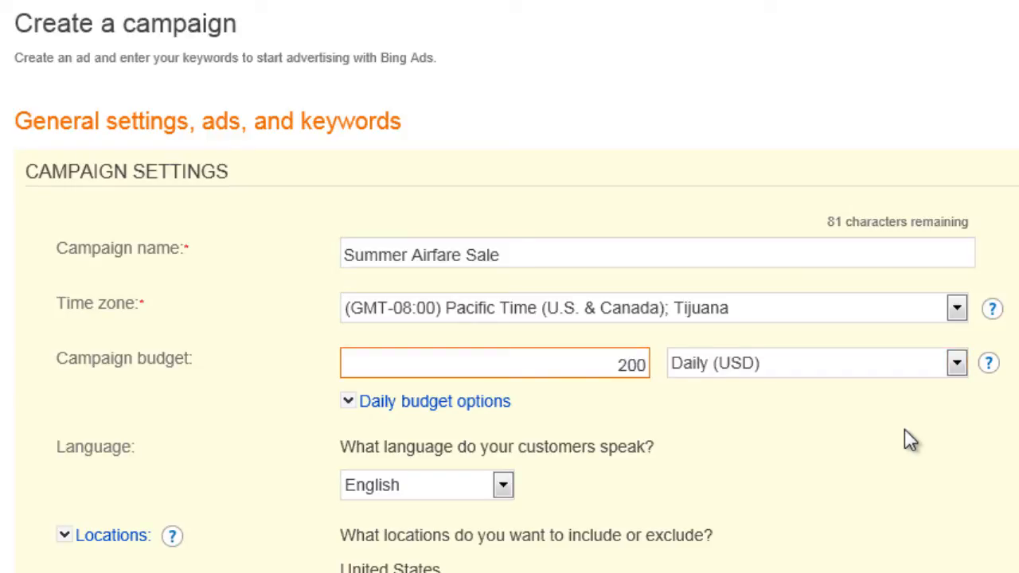
# - Check the available customer languages for the campaign and keep English selected
pyautogui.scroll(-3, 657, 391)
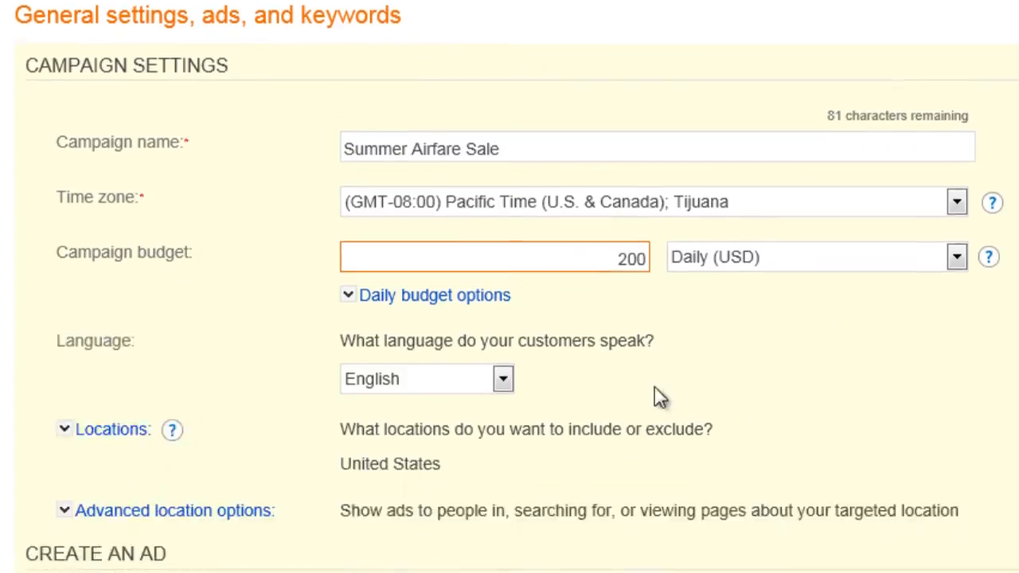
pyautogui.click(504, 251)
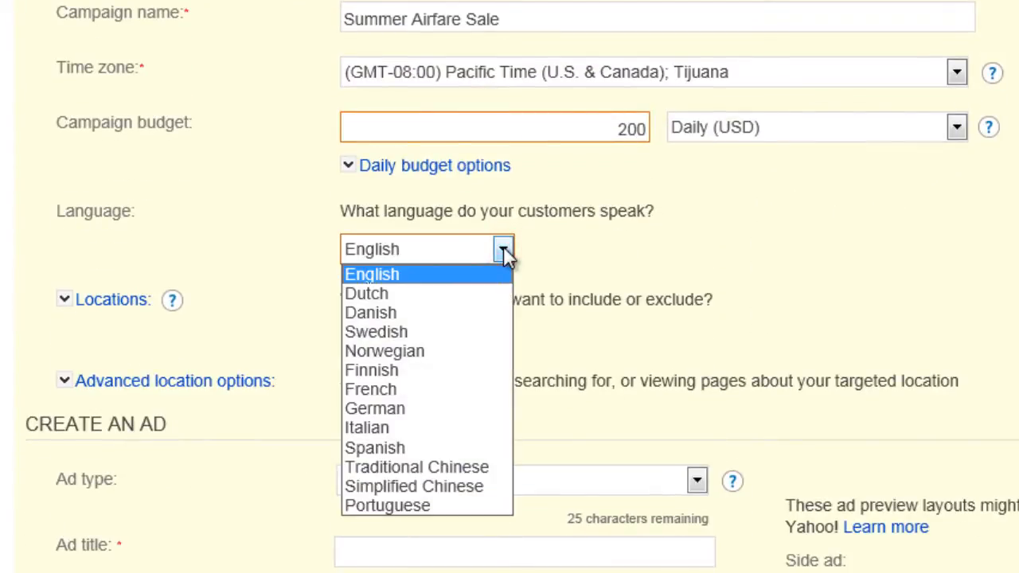
pyautogui.click(503, 251)
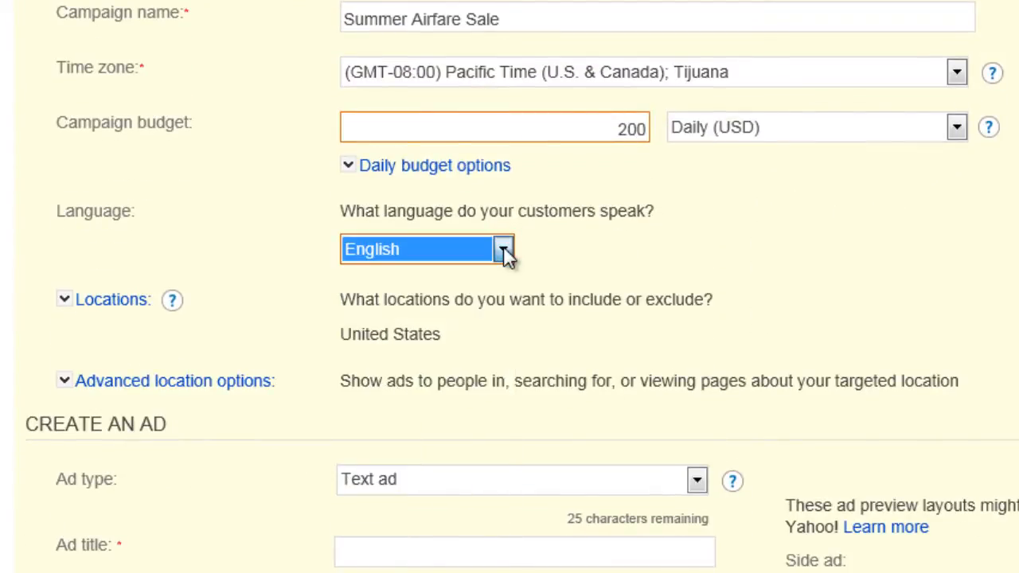
# - Look at the search and browse options for selected cities and regions, and set the campaign's target locations to All countries and regions
pyautogui.click(64, 301)
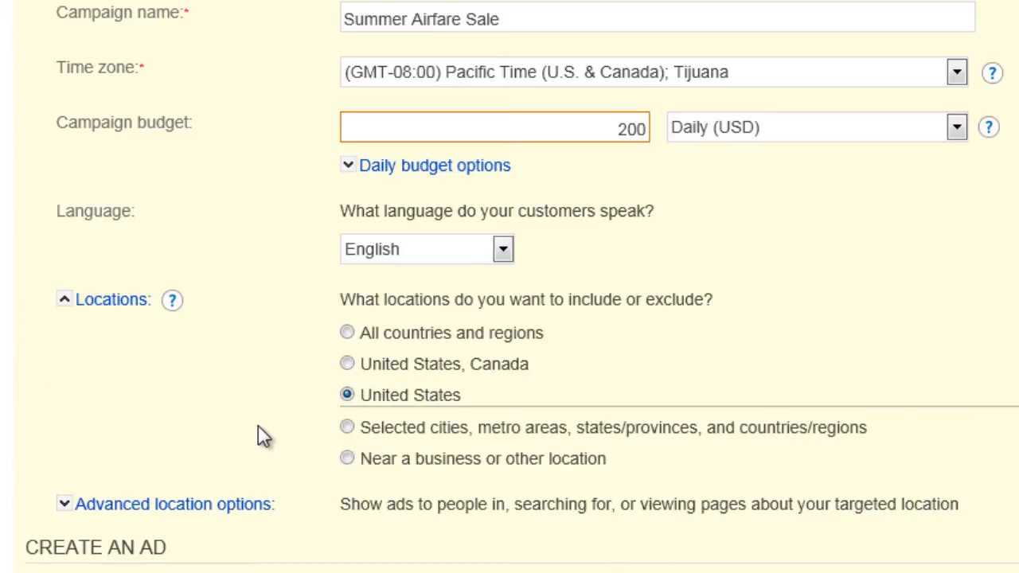
pyautogui.click(348, 427)
pyautogui.scroll(-2, 334, 422)
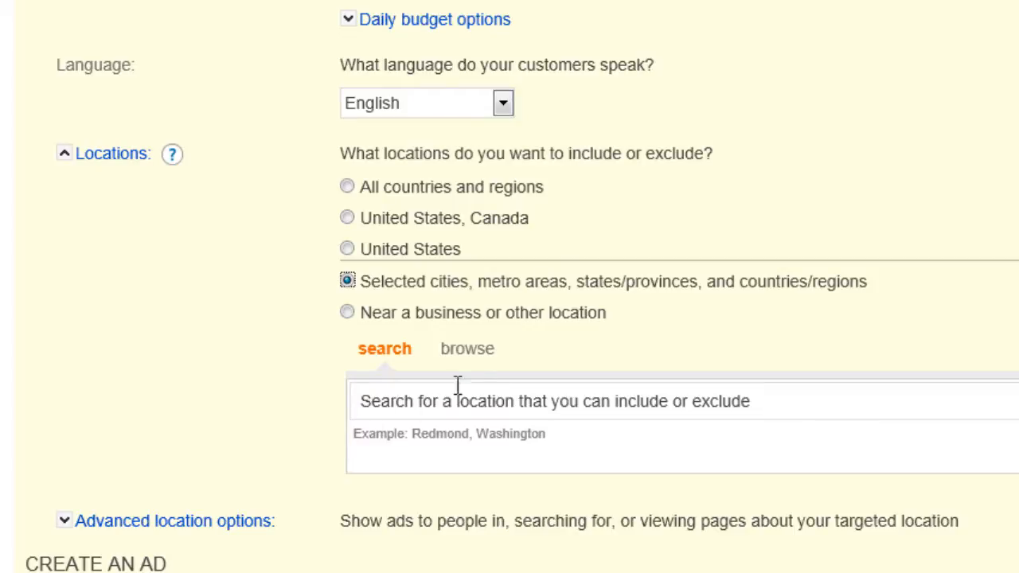
pyautogui.click(478, 349)
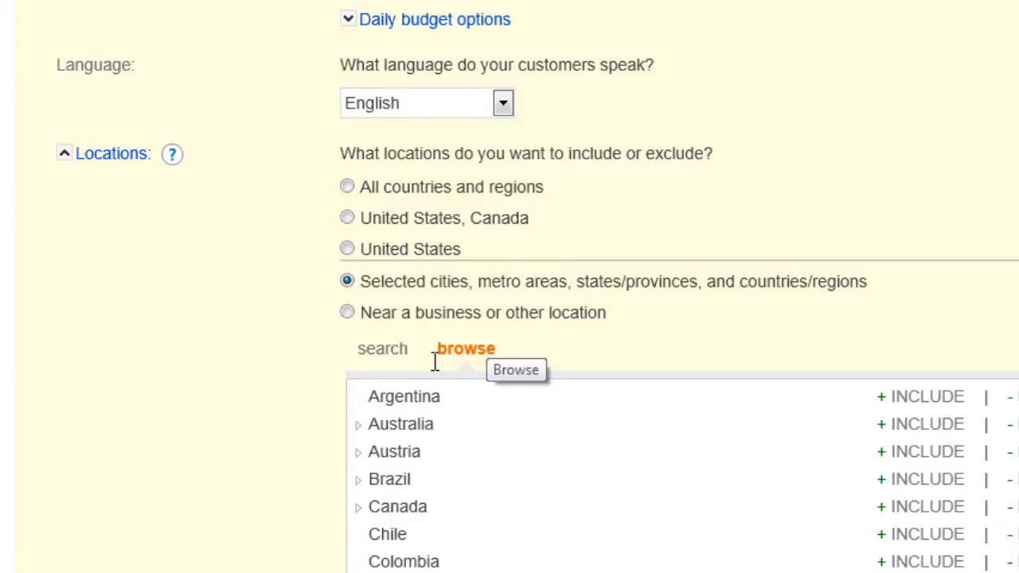
pyautogui.click(387, 350)
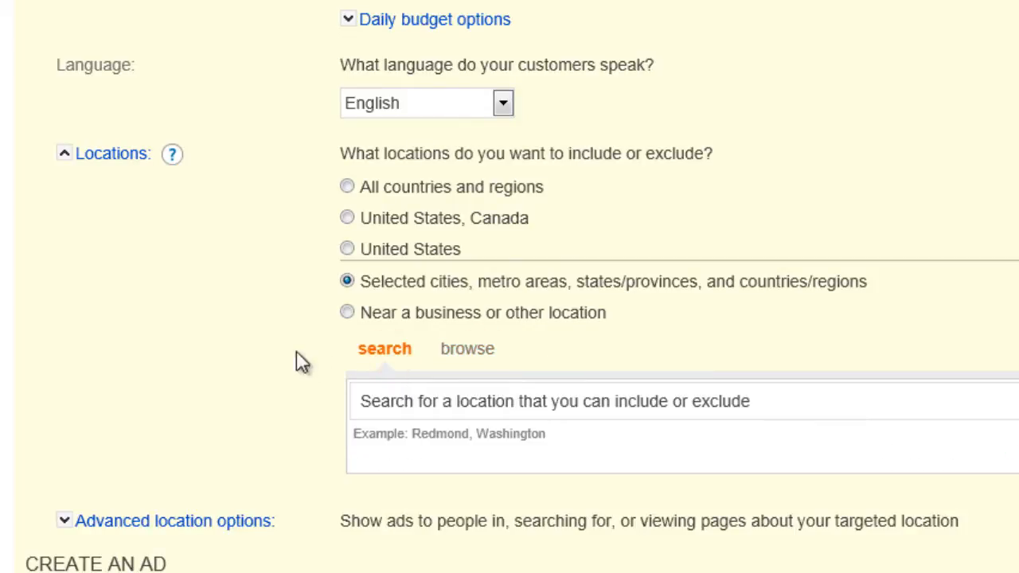
pyautogui.click(349, 187)
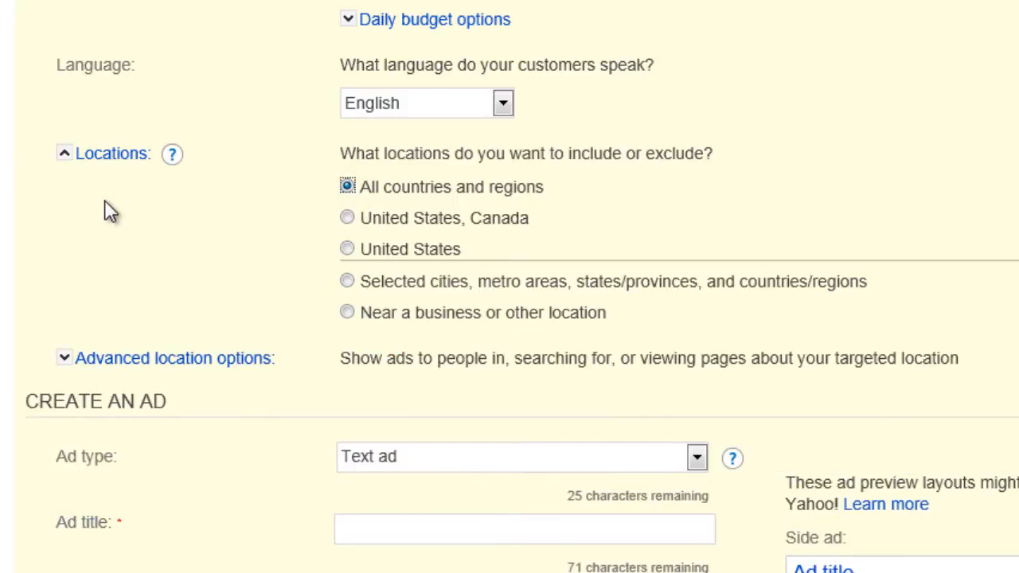
# - Enter "Airfare to Europe" as the title of the text ad
pyautogui.scroll(-5, 168, 227)
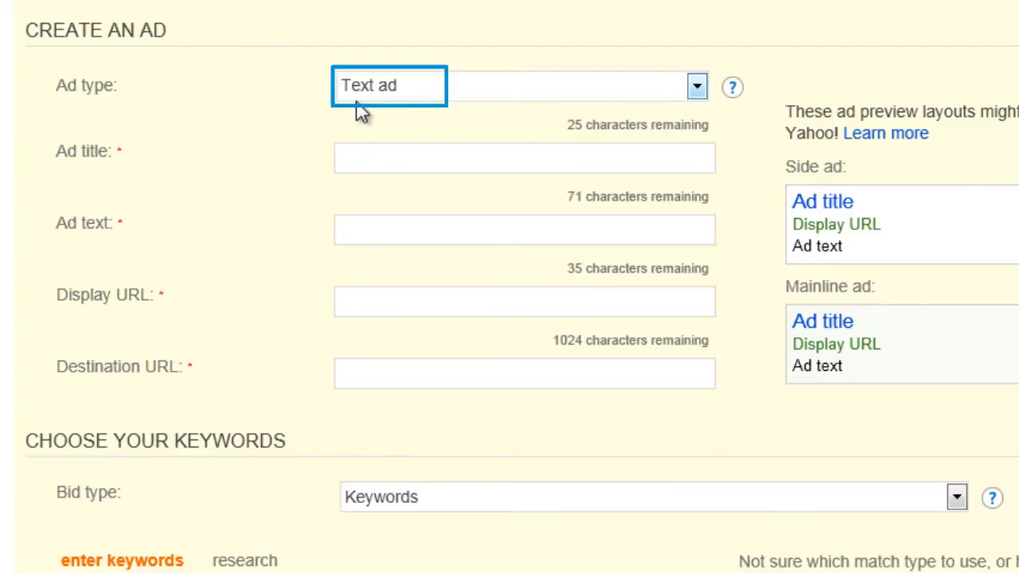
pyautogui.click(365, 158)
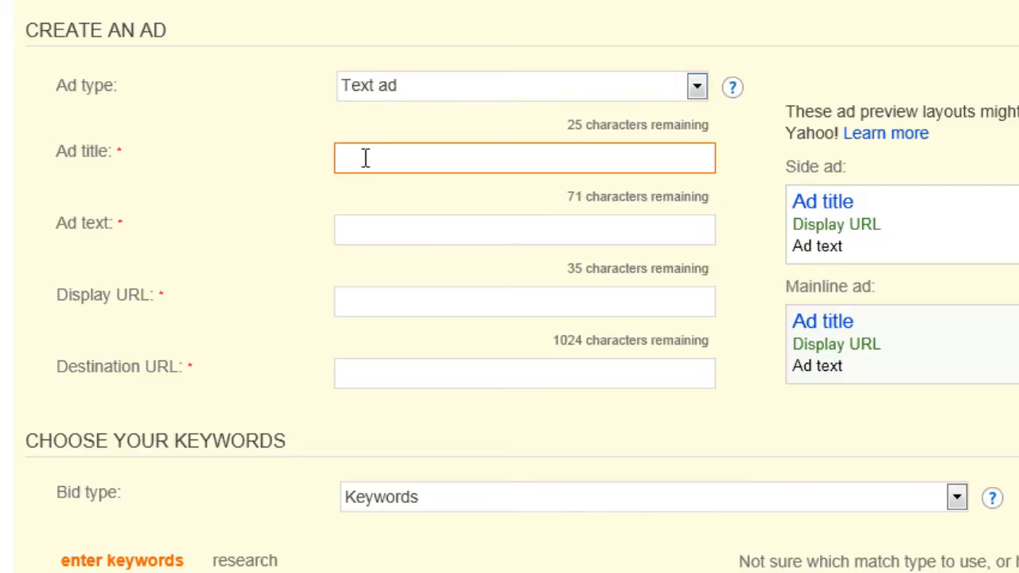
pyautogui.click(360, 164)
pyautogui.write('Airfare ')
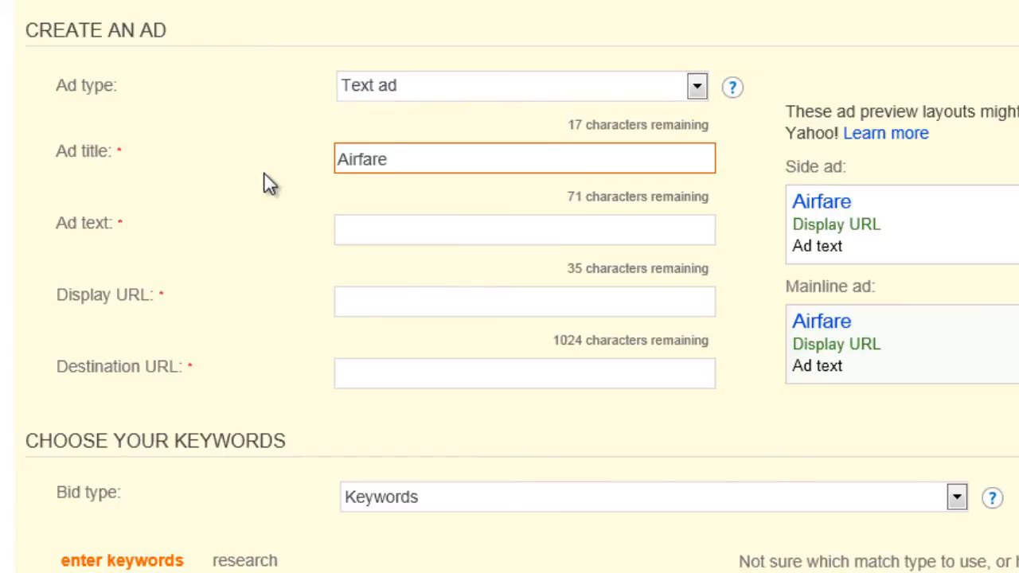
pyautogui.write('to Europe')
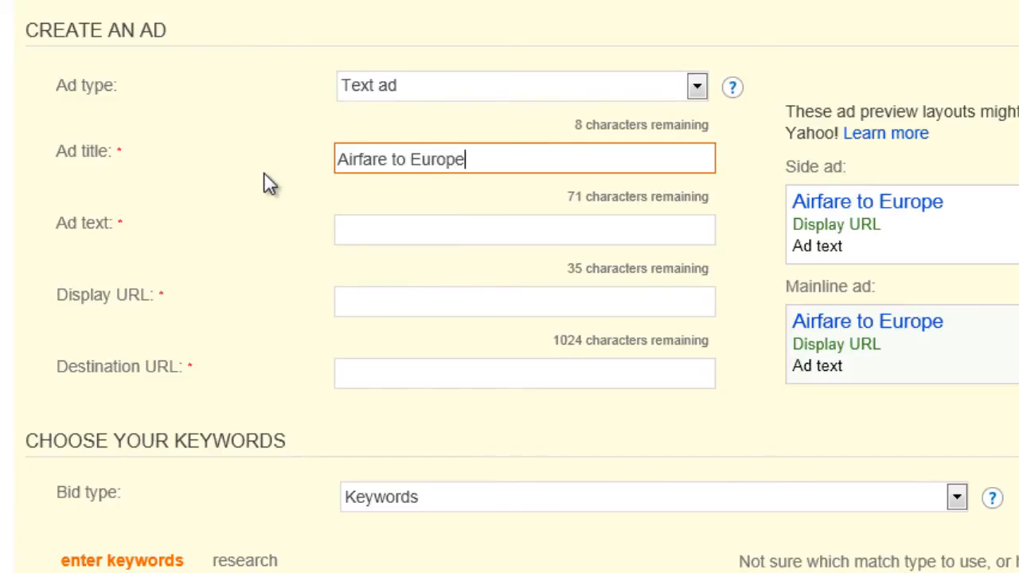
# - Enter the ad text "The cheapest way to get to Europe. Buy today. Save 50%"
pyautogui.press('Tab')
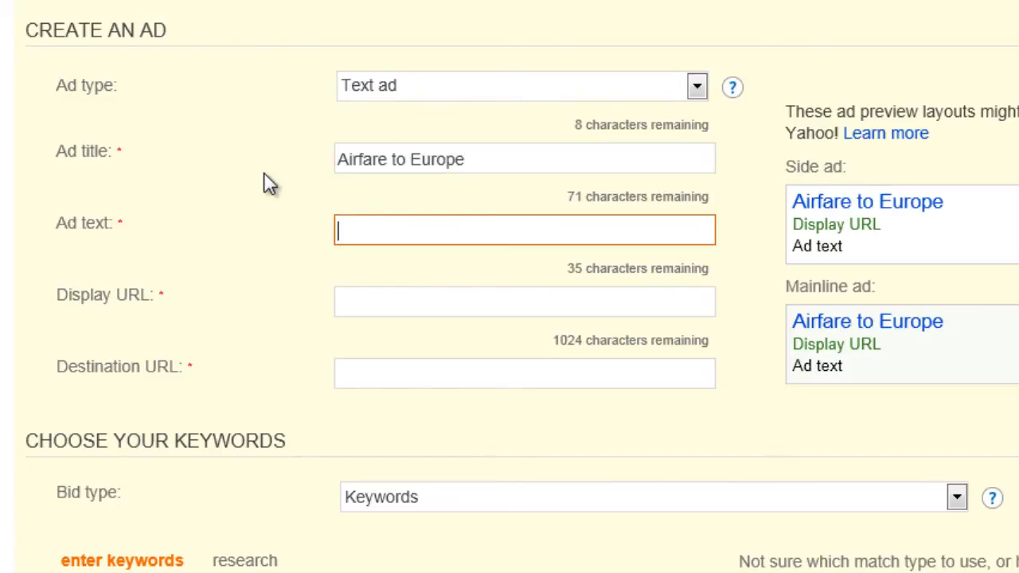
pyautogui.write('The cheap')
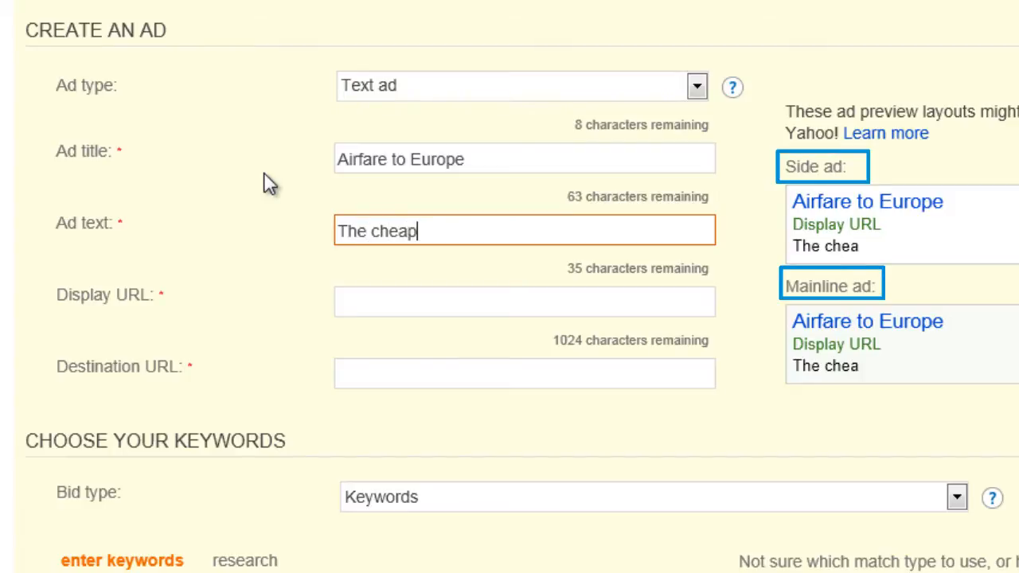
pyautogui.write('est wa')
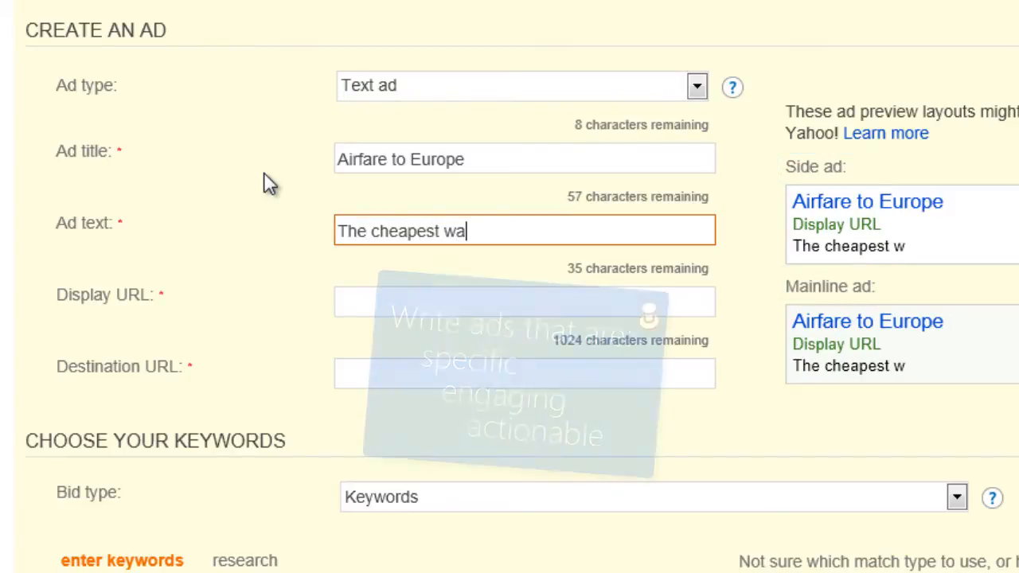
pyautogui.write('y to get to E')
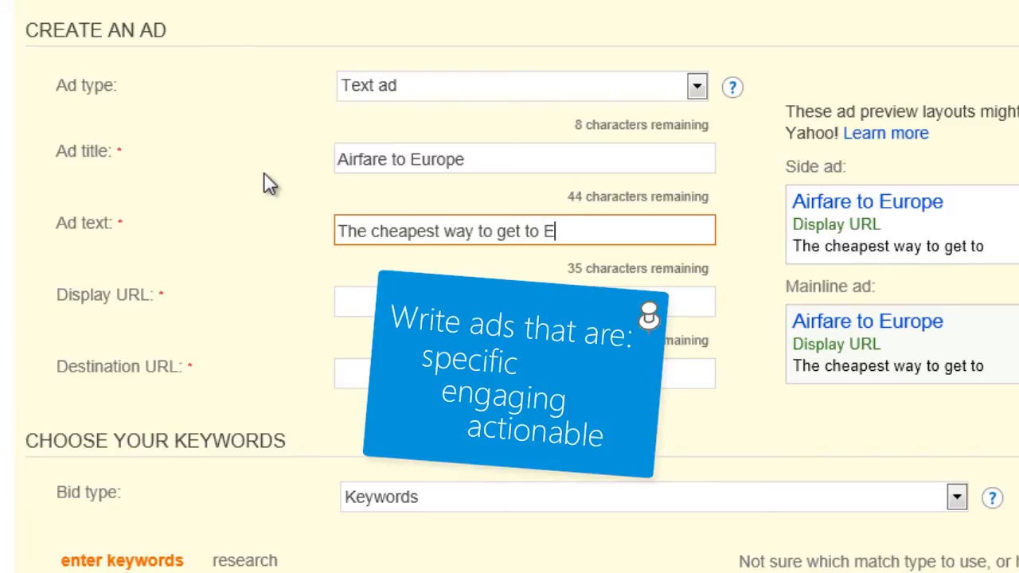
pyautogui.write('urope.')
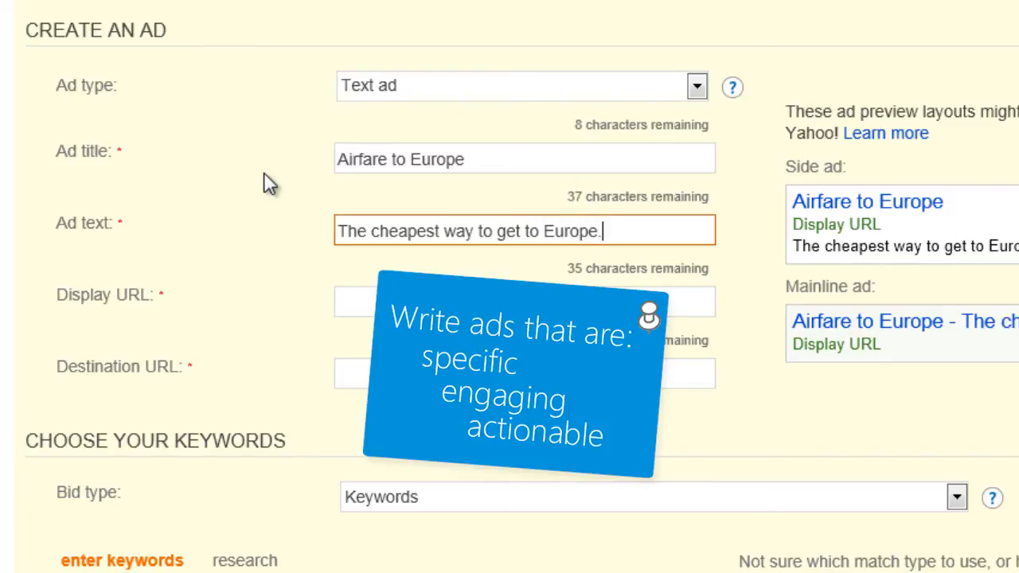
pyautogui.write(' Buy tod')
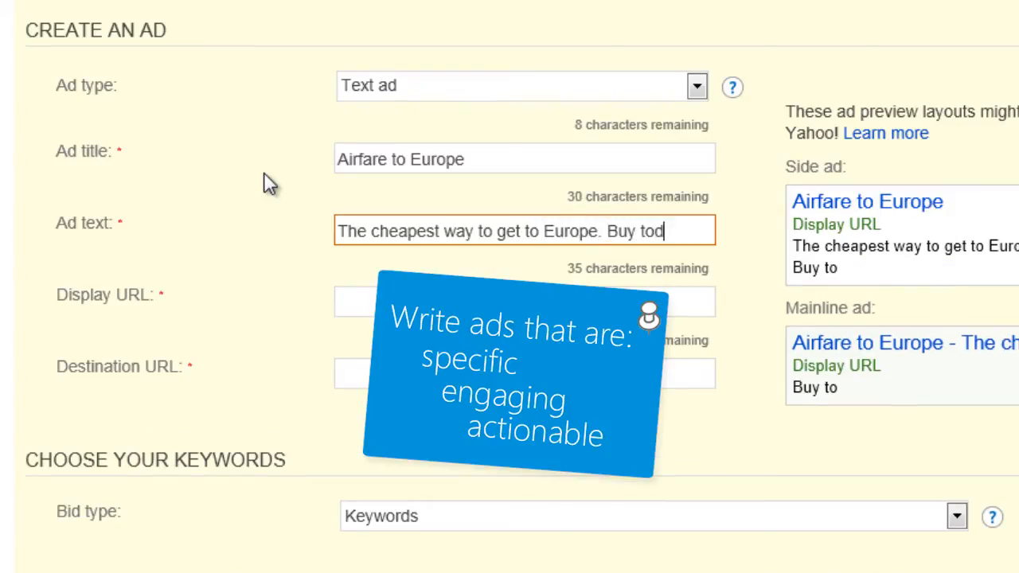
pyautogui.write('ay. Save')
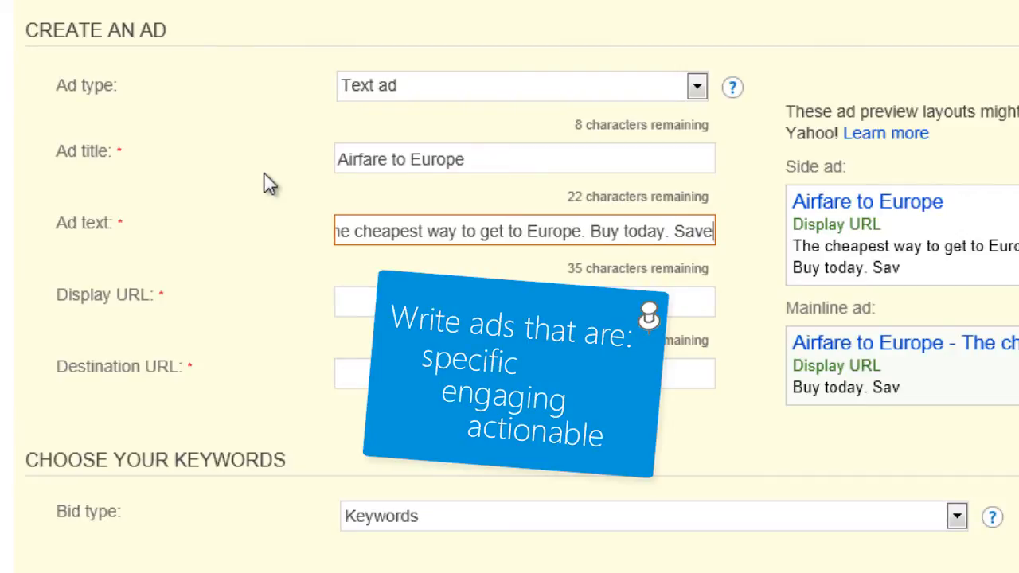
pyautogui.write(' 50%')
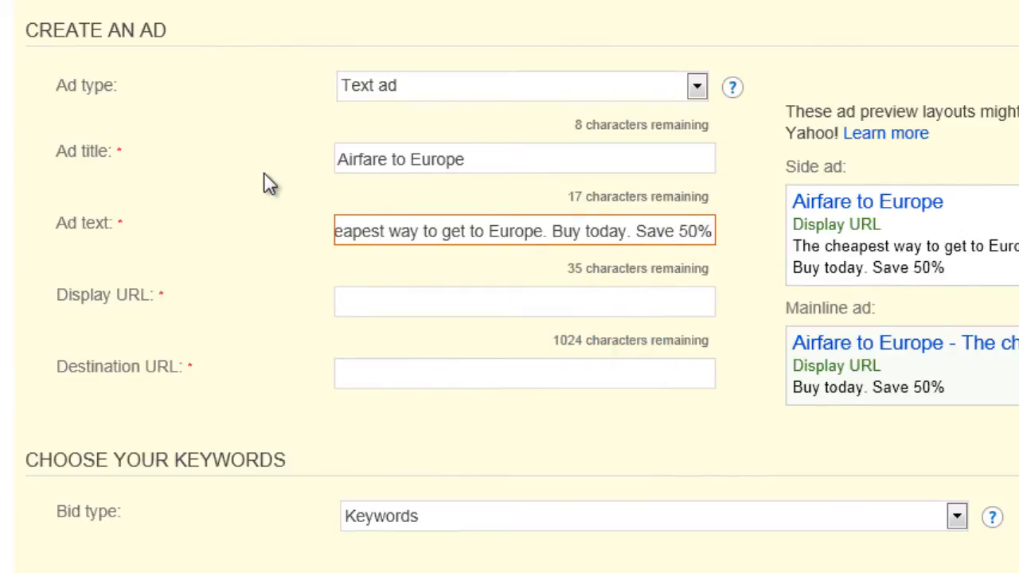
pyautogui.press('Tab')
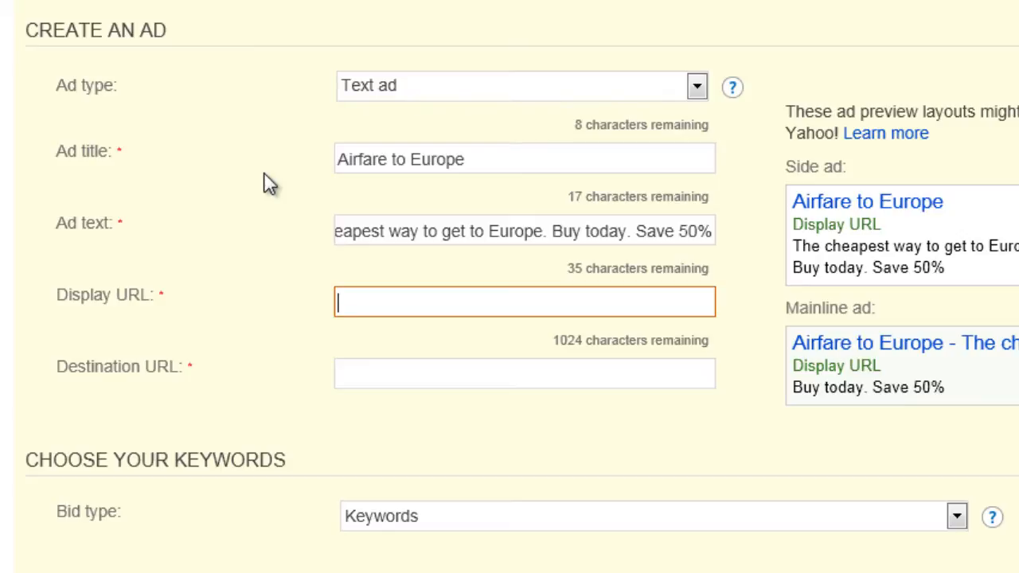
# - Enter BlueYonderAirlines.com/Europe as the display URL of the text ad
pyautogui.write('BlueYonde')
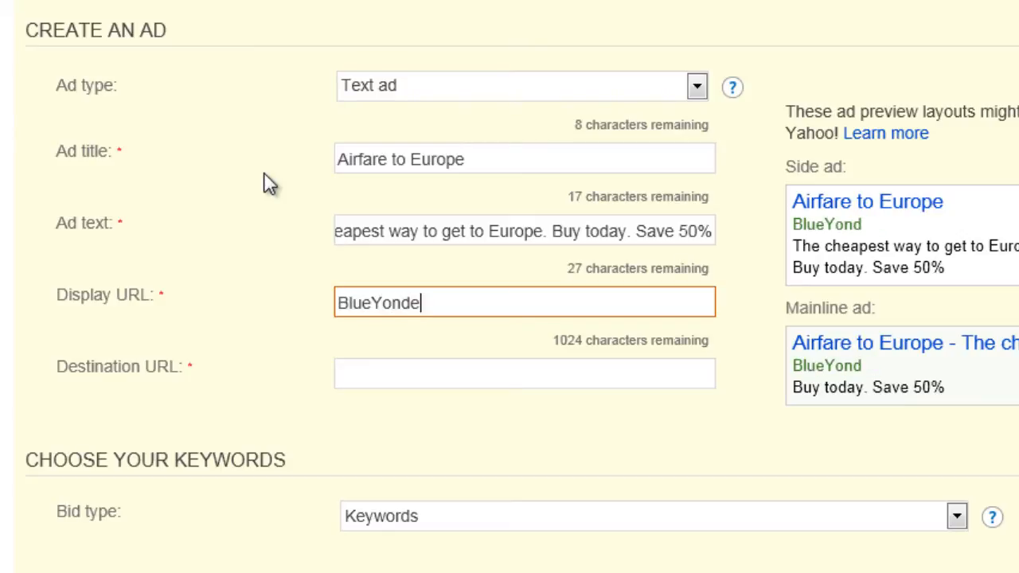
pyautogui.write('rAirlines.com/')
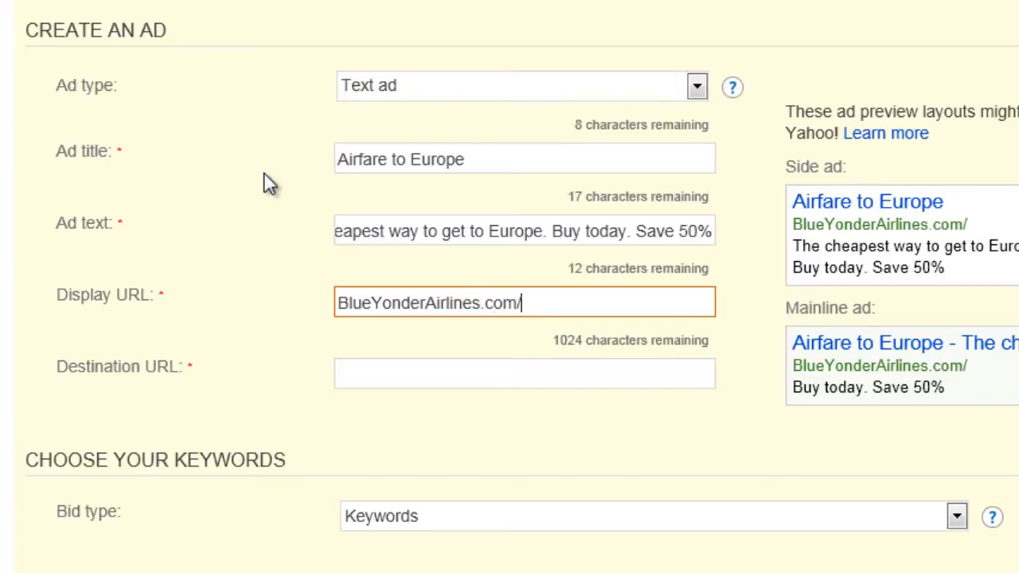
pyautogui.write('Europe')
pyautogui.press('Tab')
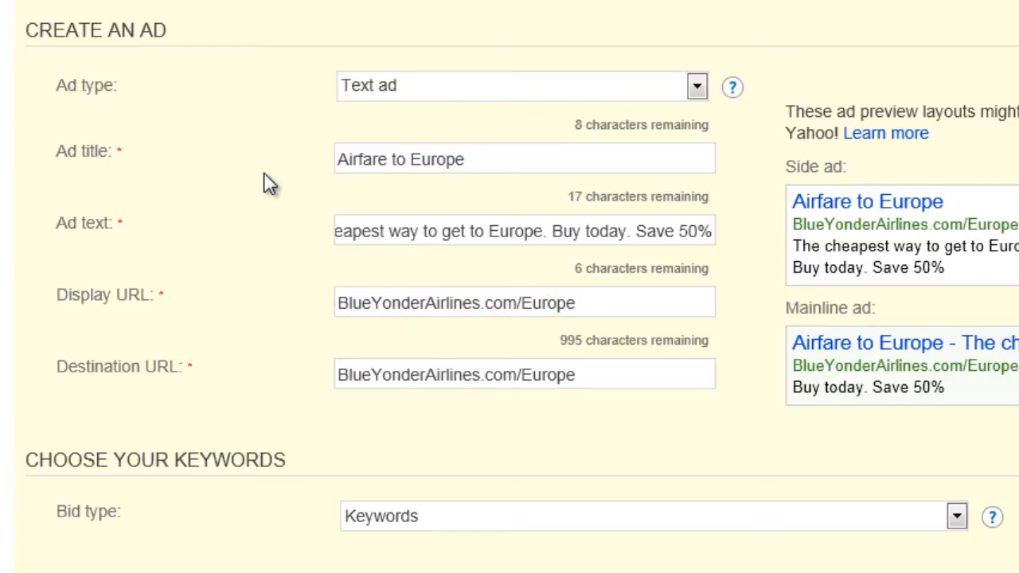
pyautogui.click(337, 375)
pyautogui.write('ww.')
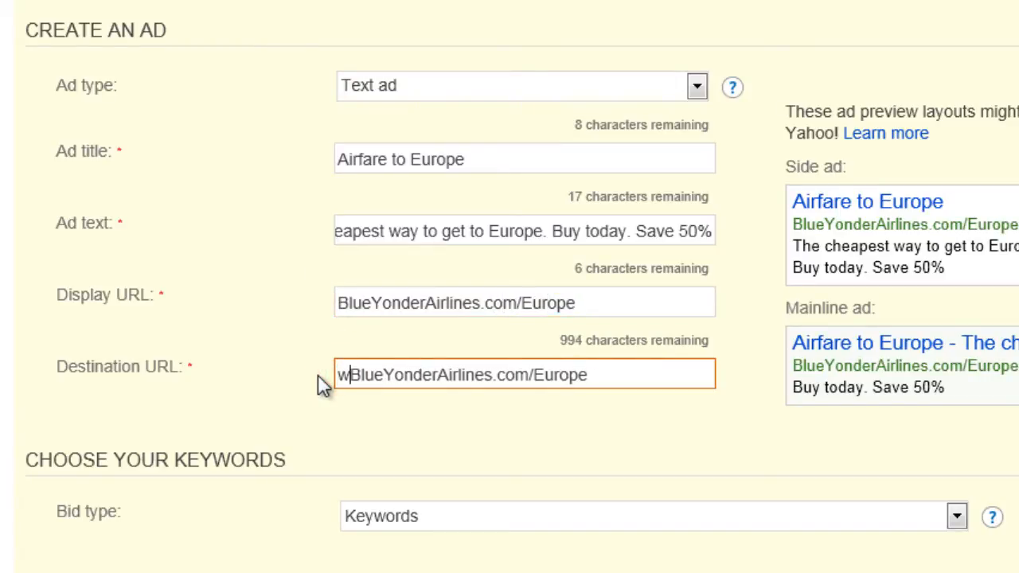
pyautogui.press('BackSpace')
pyautogui.write('w.')
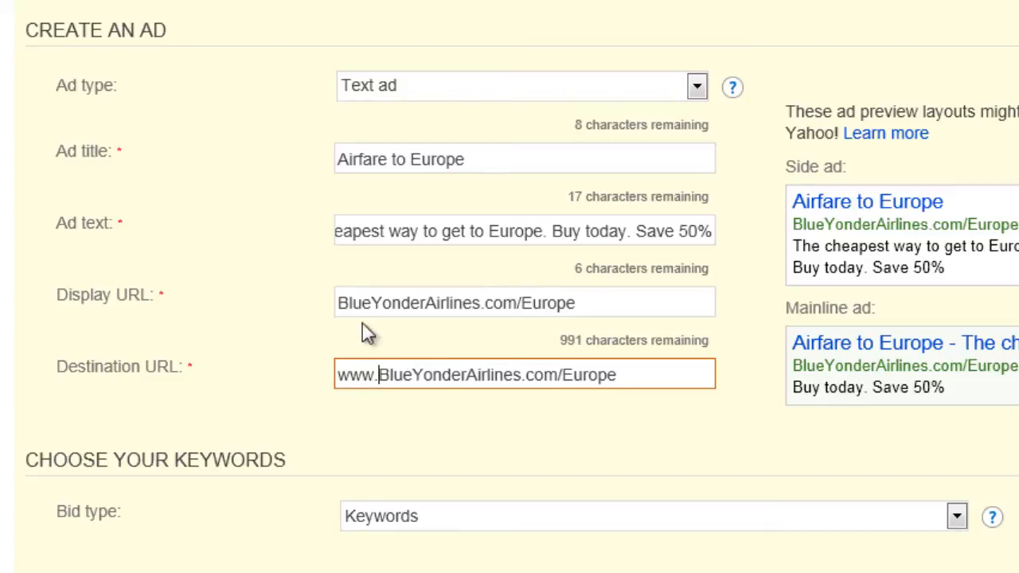
pyautogui.click(616, 382)
pyautogui.write('/tickets.html')
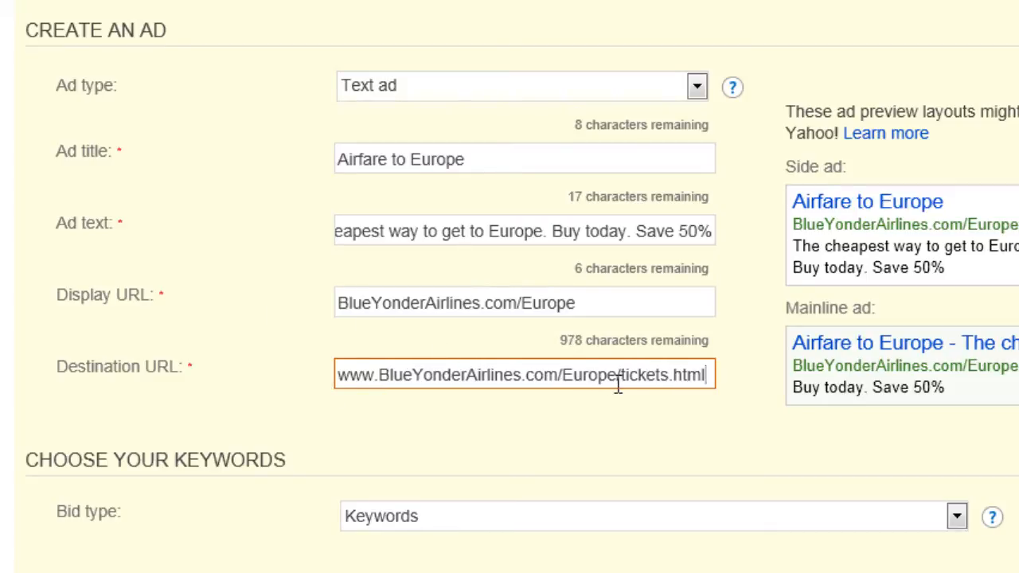
pyautogui.click(617, 434)
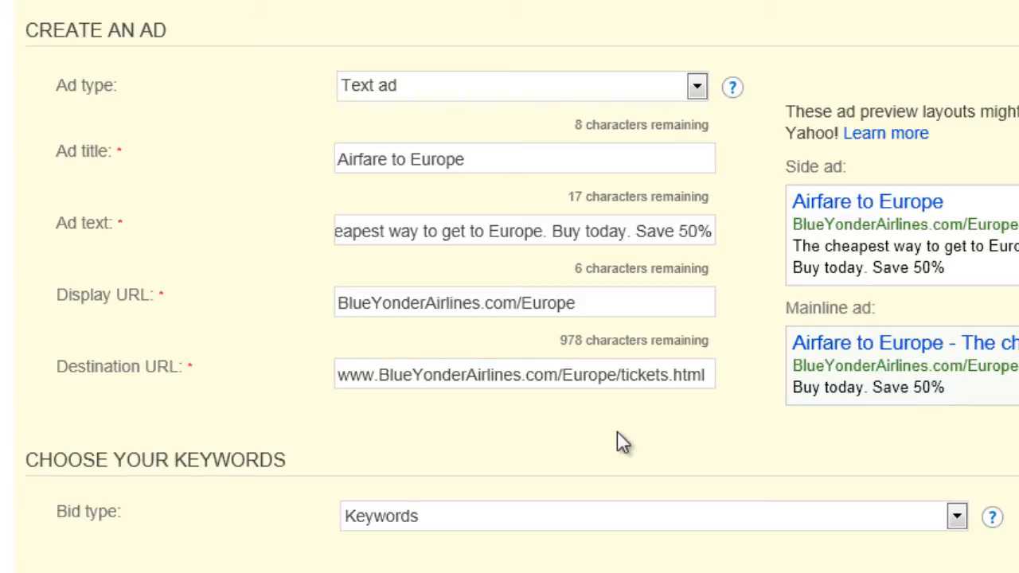
# - Look at the keyword research options for the ad's destination website, and return to manual keyword entry
pyautogui.scroll(-5, 618, 433)
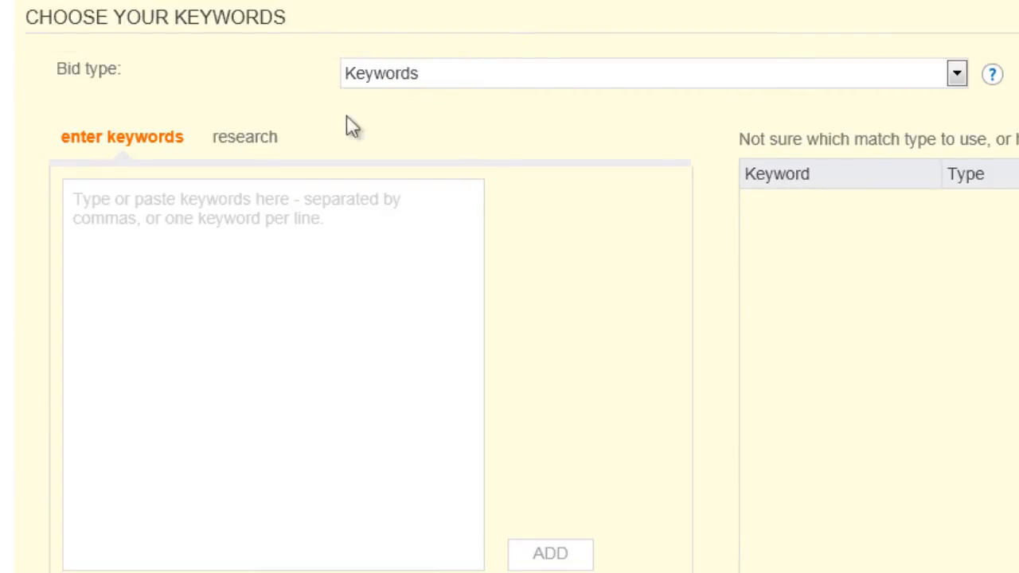
pyautogui.click(256, 139)
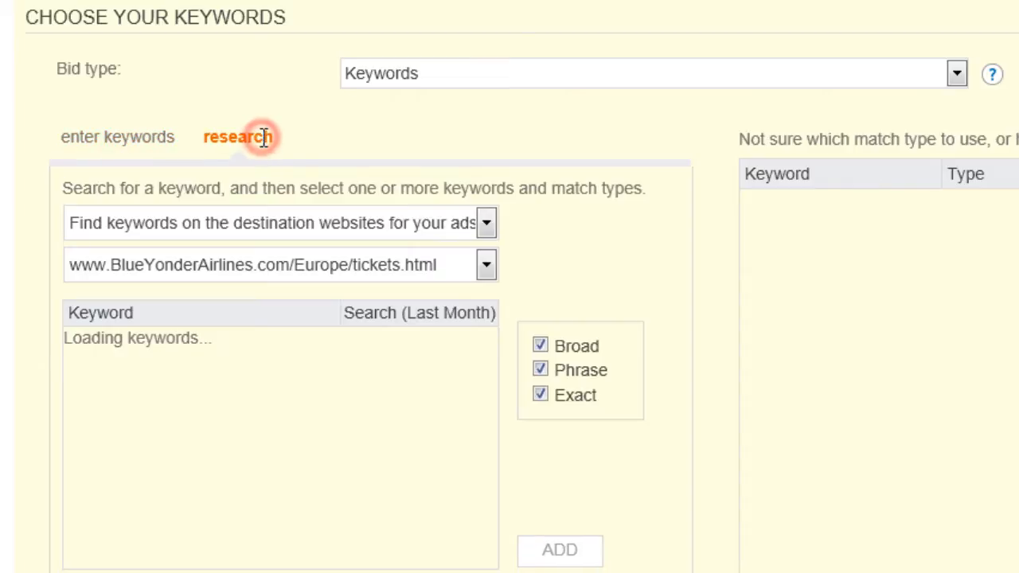
pyautogui.click(139, 150)
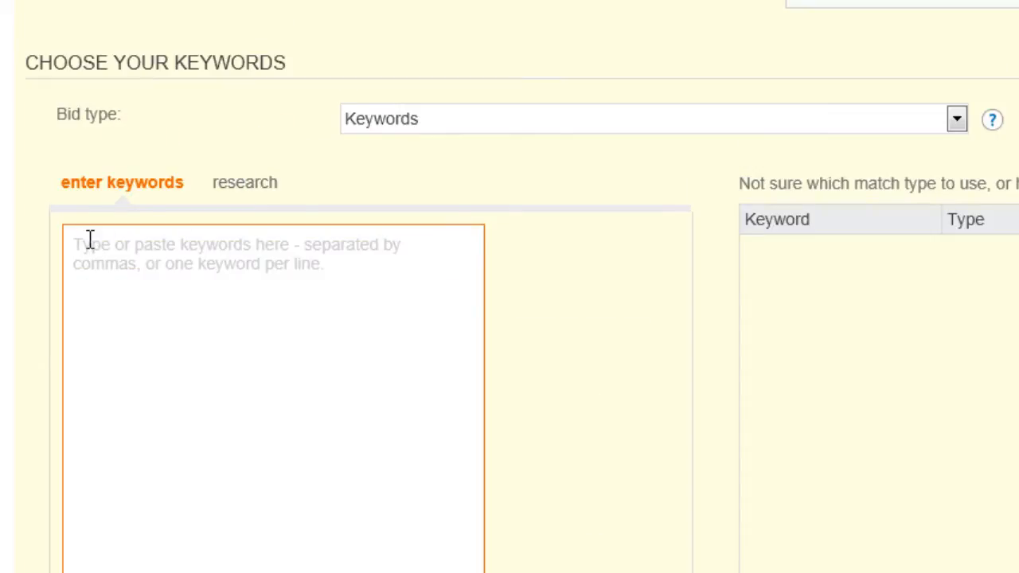
# - Add the keywords "European airfare" and "European flights" to the keyword list
pyautogui.click(89, 238)
pyautogui.write('European airfare')
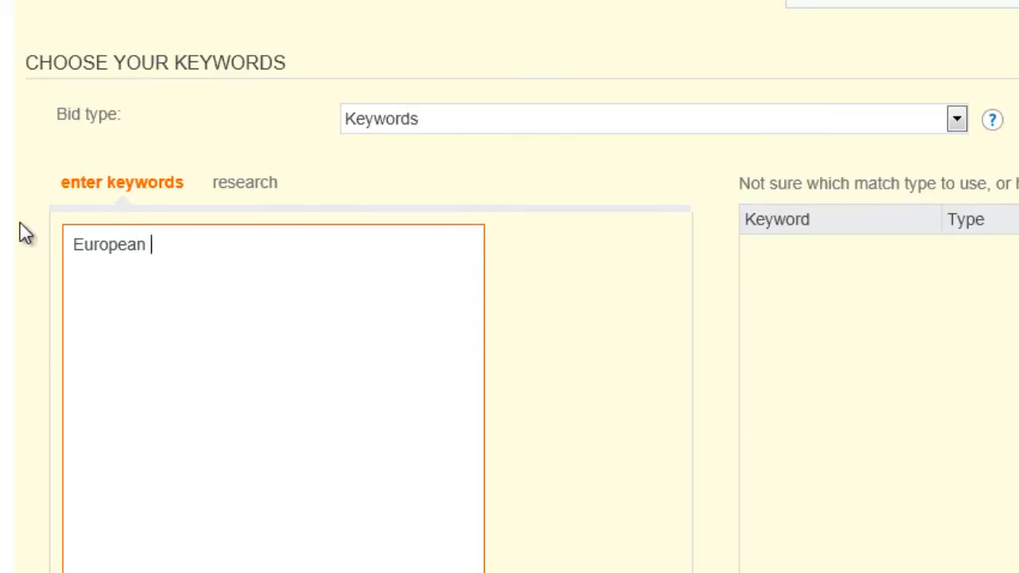
pyautogui.press('Return')
pyautogui.write('European flights')
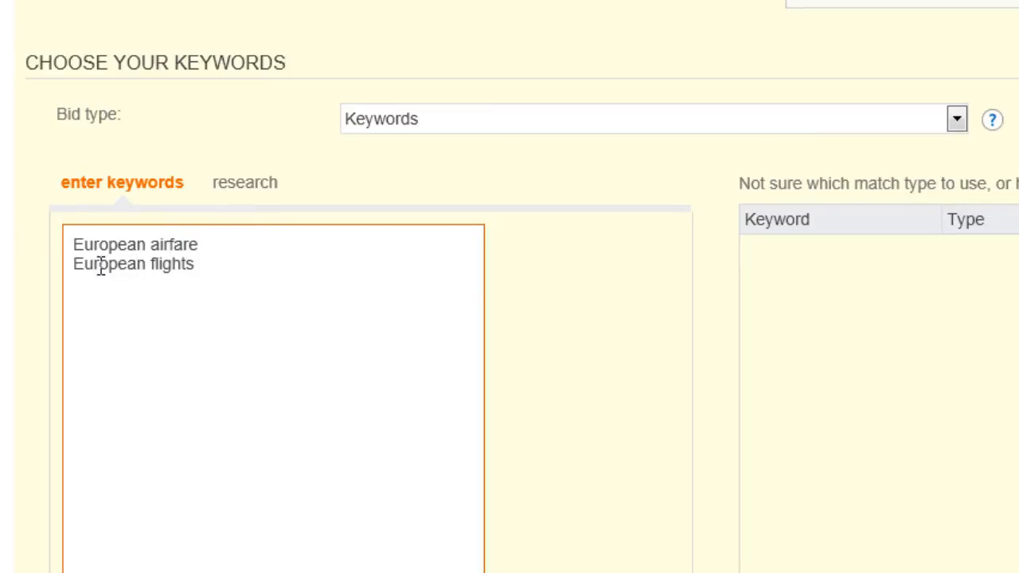
pyautogui.scroll(-1, 549, 517)
pyautogui.click(574, 532)
# - Set the bid for the keyword European flights to Best position bid - 1.36, and save the ad and keywords
pyautogui.scroll(-1, 587, 454)
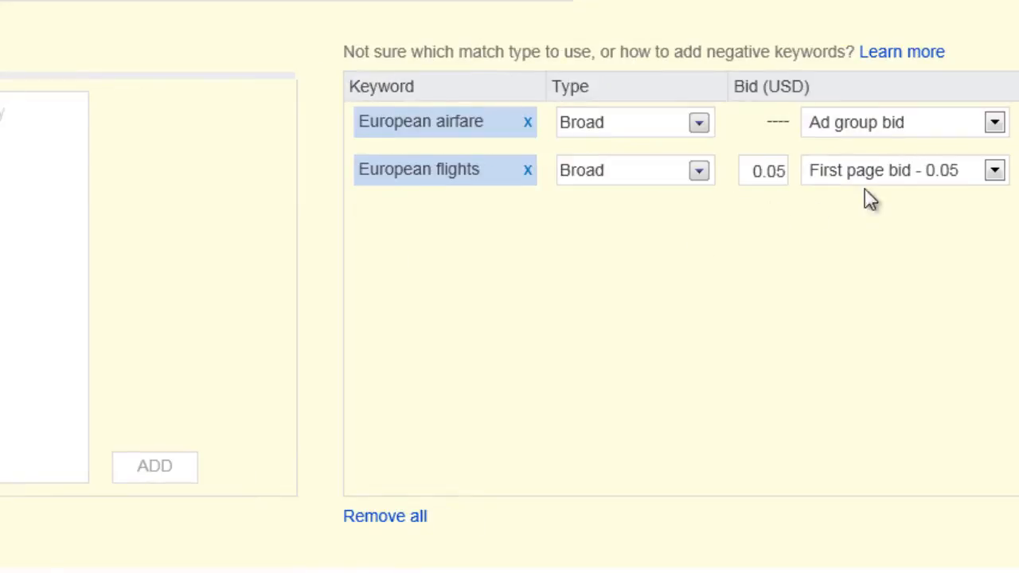
pyautogui.click(996, 169)
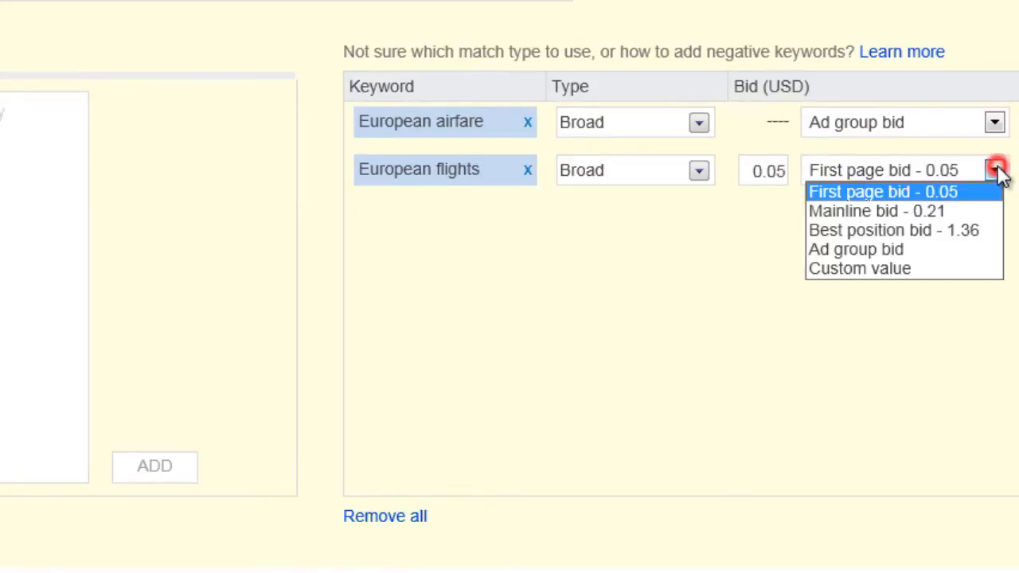
pyautogui.click(997, 231)
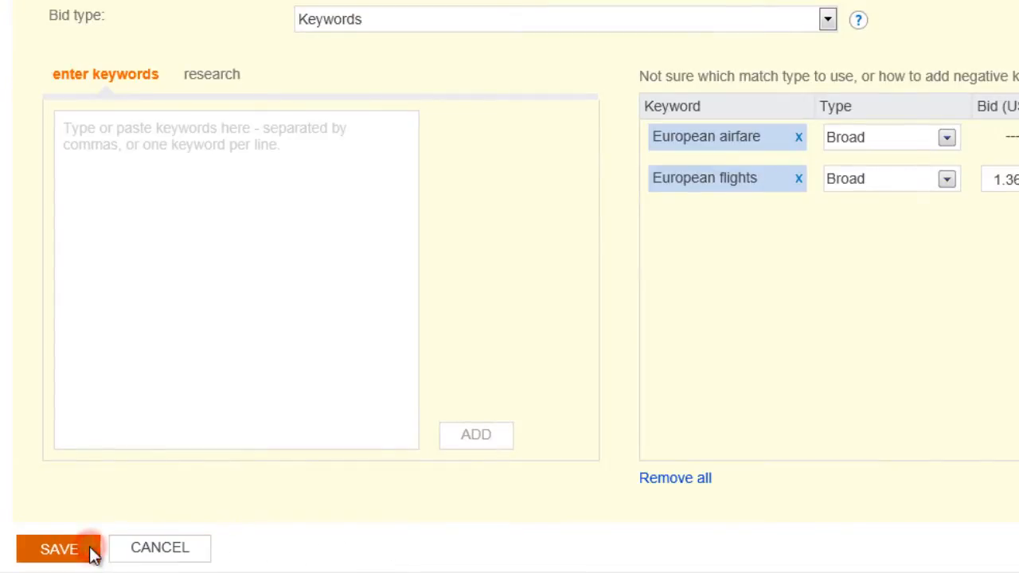
pyautogui.click(90, 550)
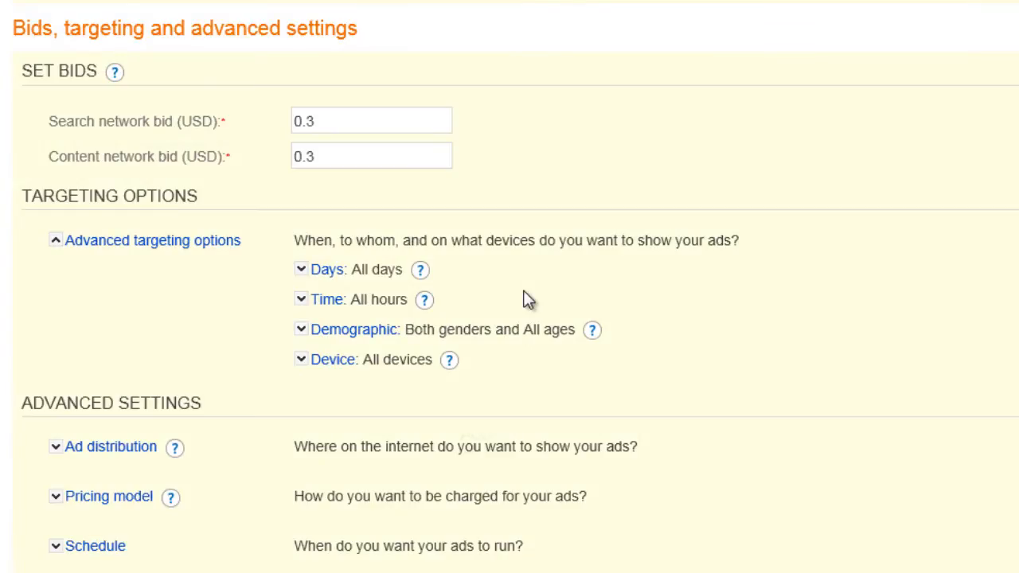
# - Set both the search network bid and the content network bid to 1.50 USD
pyautogui.moveTo(315, 119); pyautogui.dragTo(266, 123)
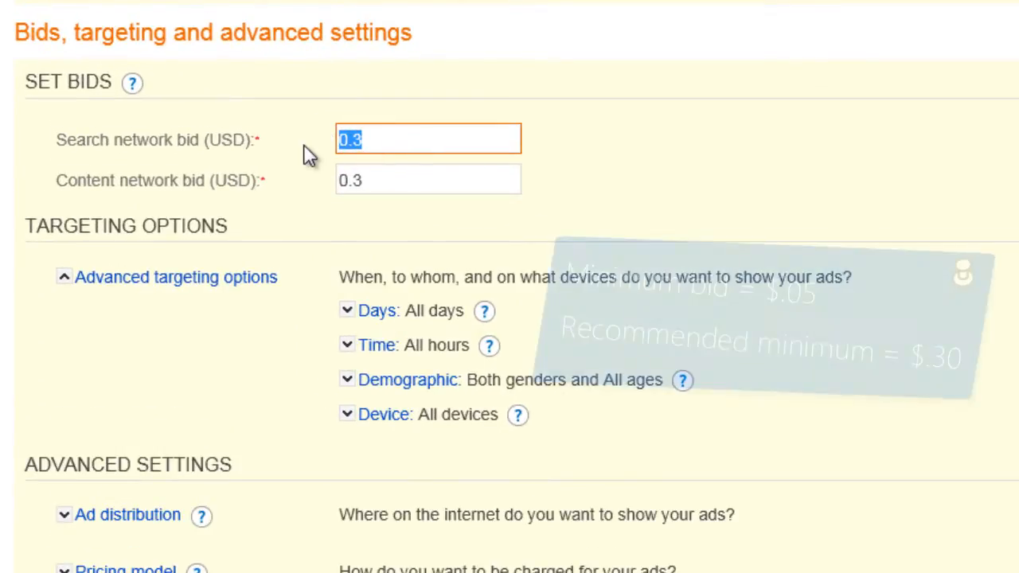
pyautogui.write('1.50')
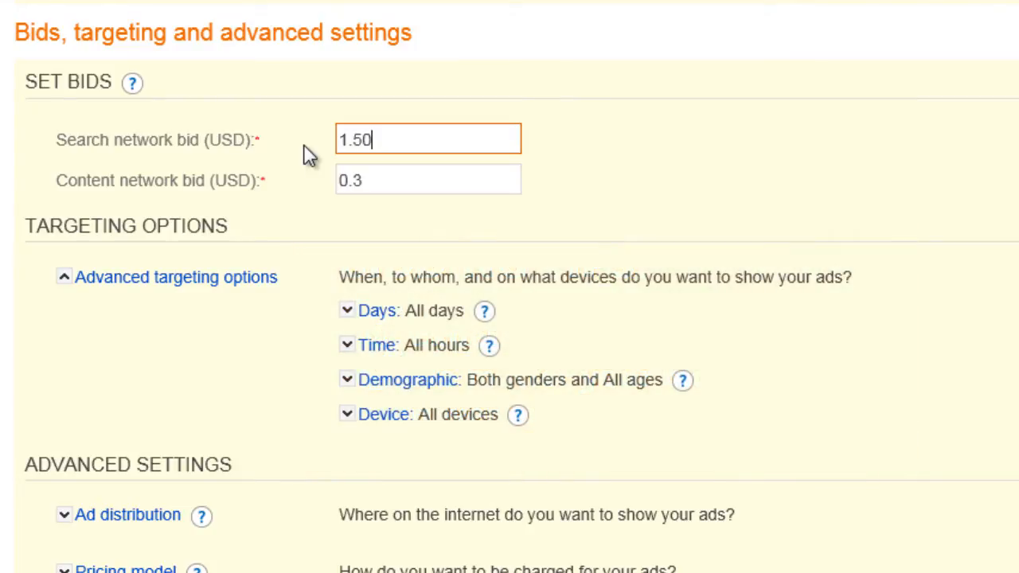
pyautogui.doubleClick(377, 178)
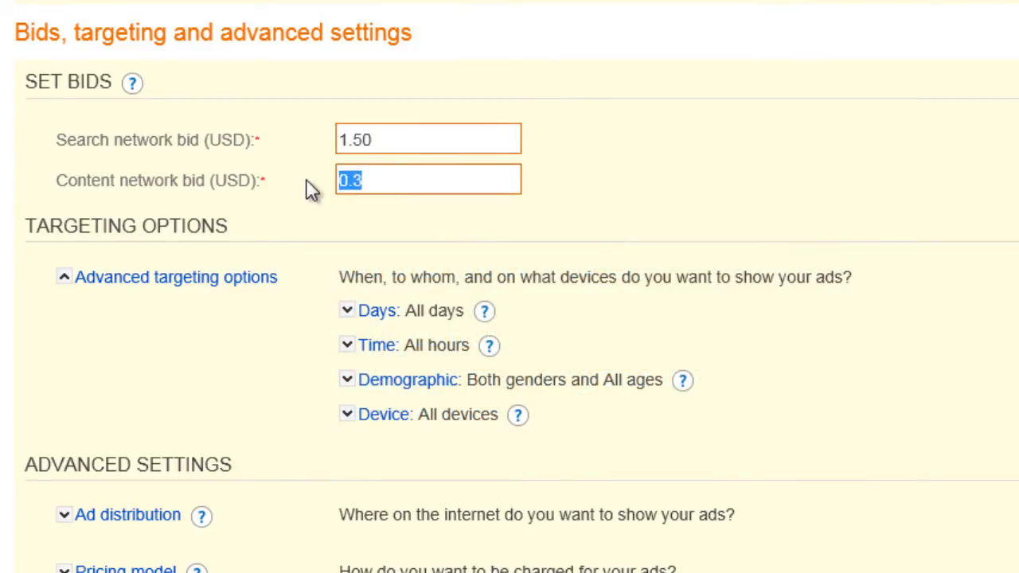
pyautogui.write('1.50')
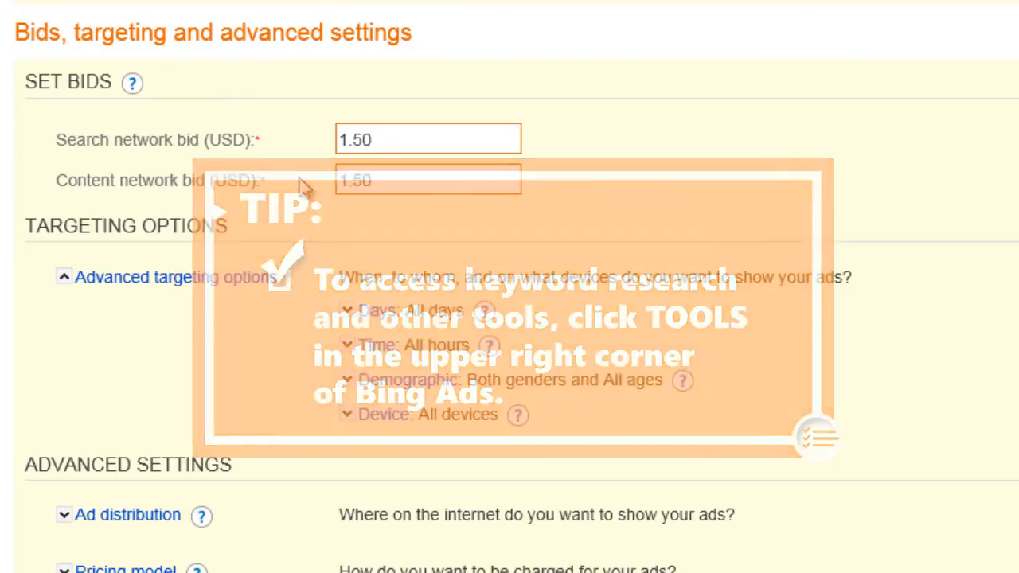
# - Examine the advanced targeting options for days, time of day, demographics and devices
pyautogui.scroll(-3, 309, 207)
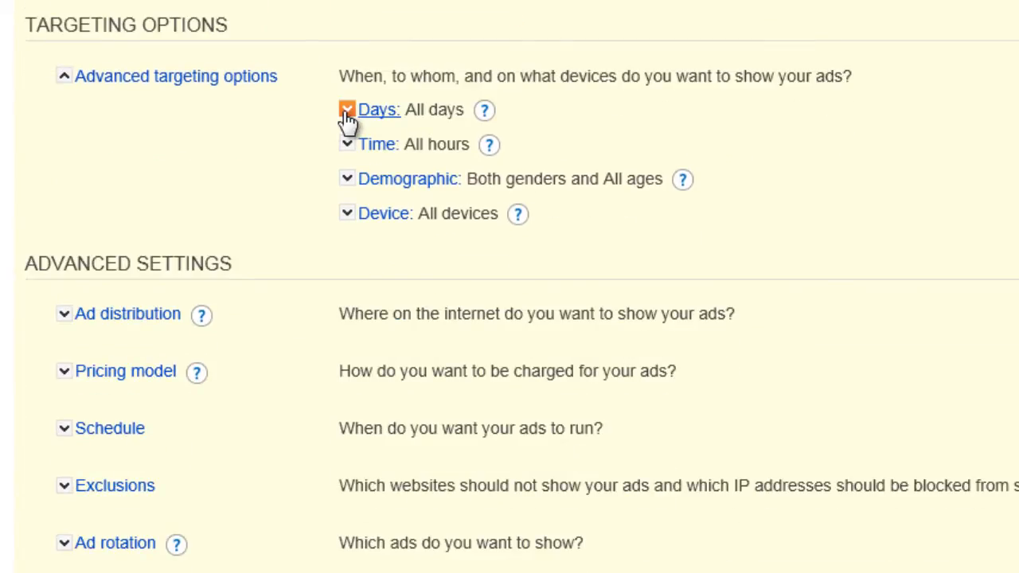
pyautogui.click(347, 112)
pyautogui.click(347, 111)
pyautogui.click(347, 148)
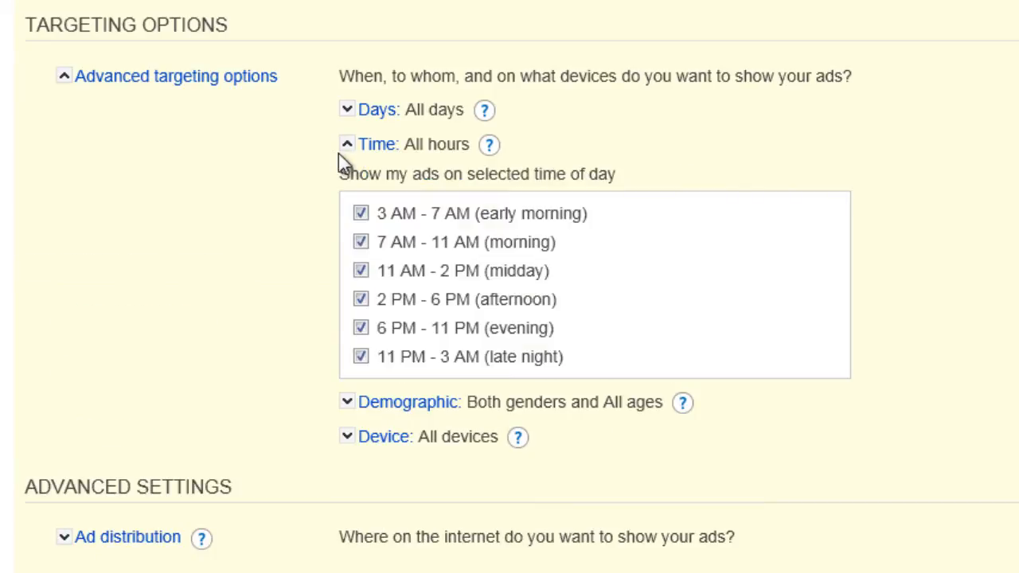
pyautogui.click(347, 145)
pyautogui.click(347, 179)
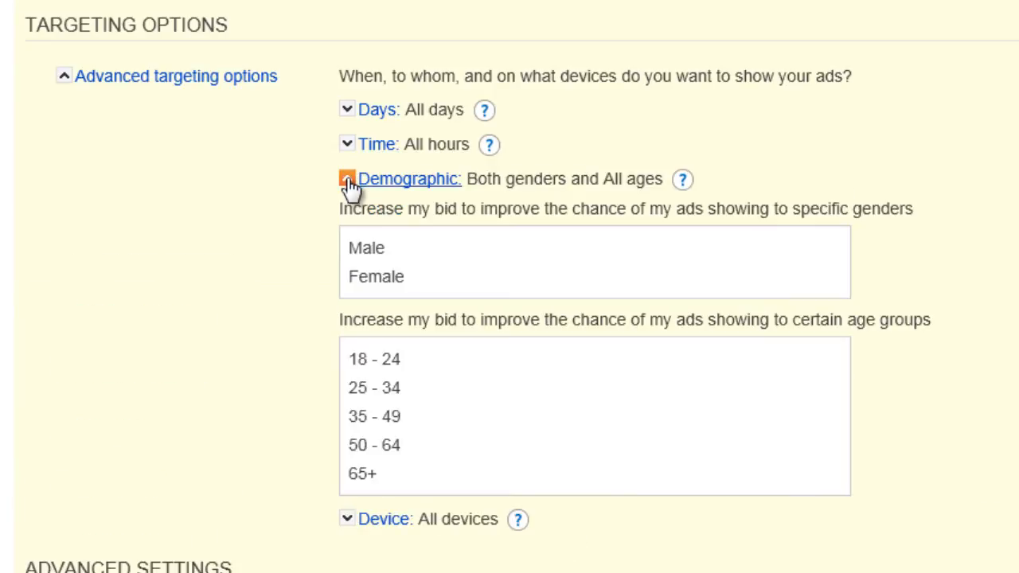
pyautogui.click(347, 180)
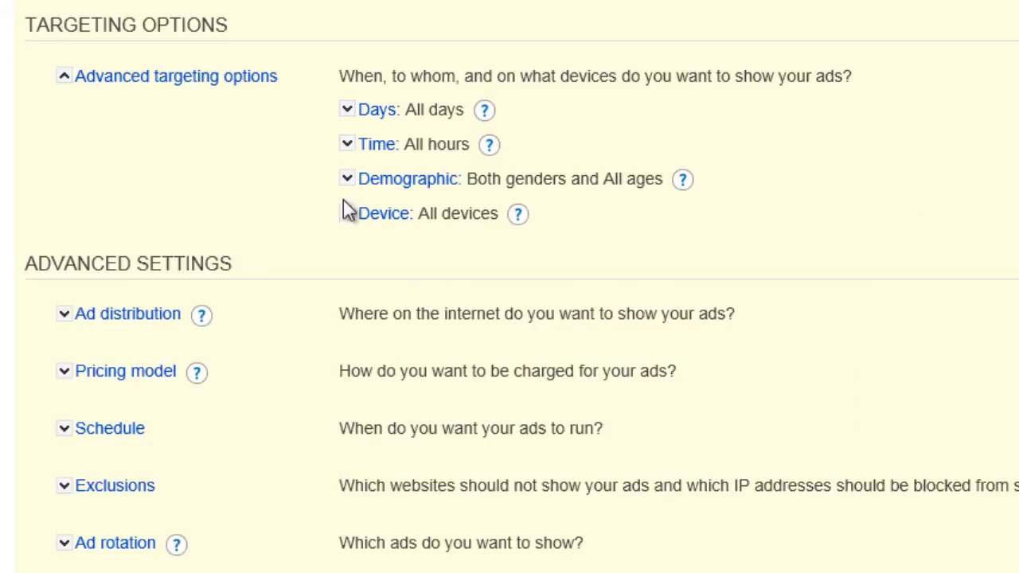
pyautogui.click(347, 215)
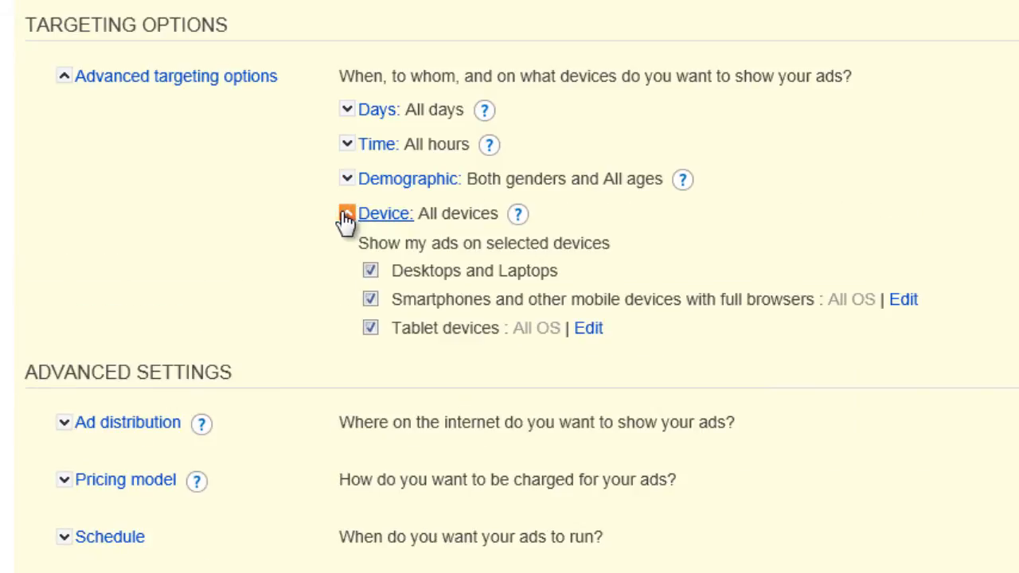
pyautogui.click(347, 215)
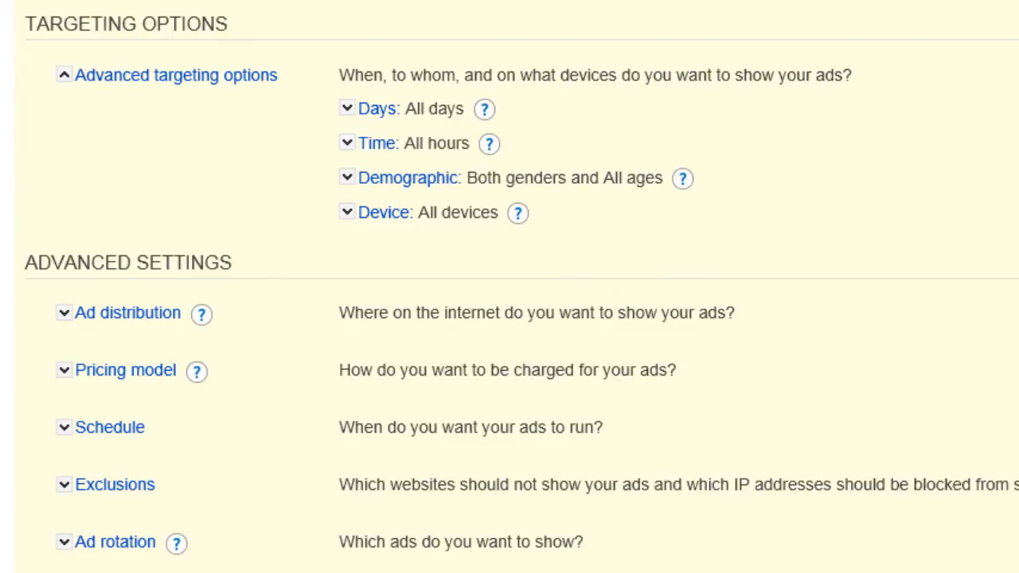
# - Save the bids, targeting and advanced settings, and open the settings of the Summer Airfare Sale campaign
pyautogui.scroll(-2, 268, 227)
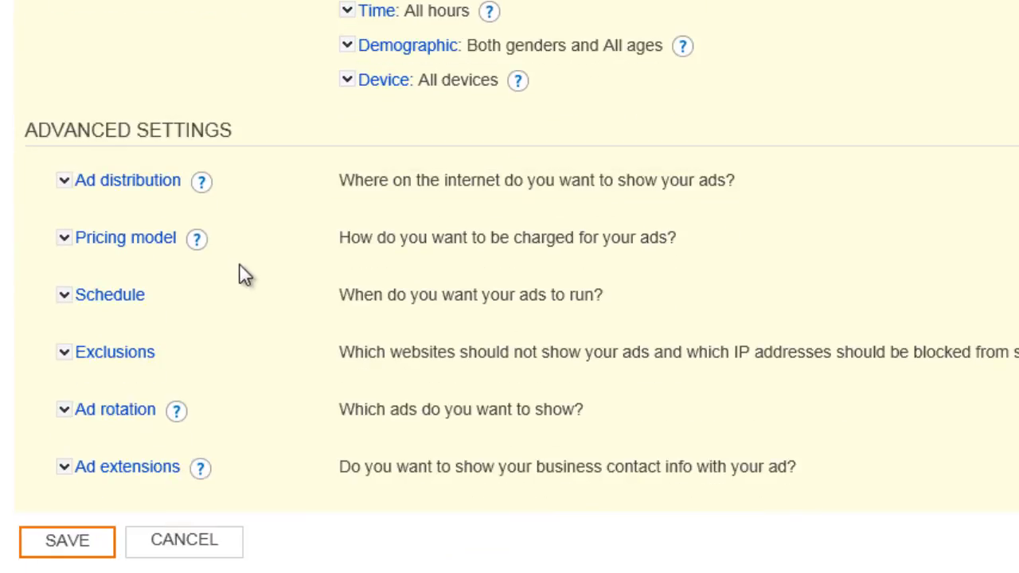
pyautogui.click(105, 541)
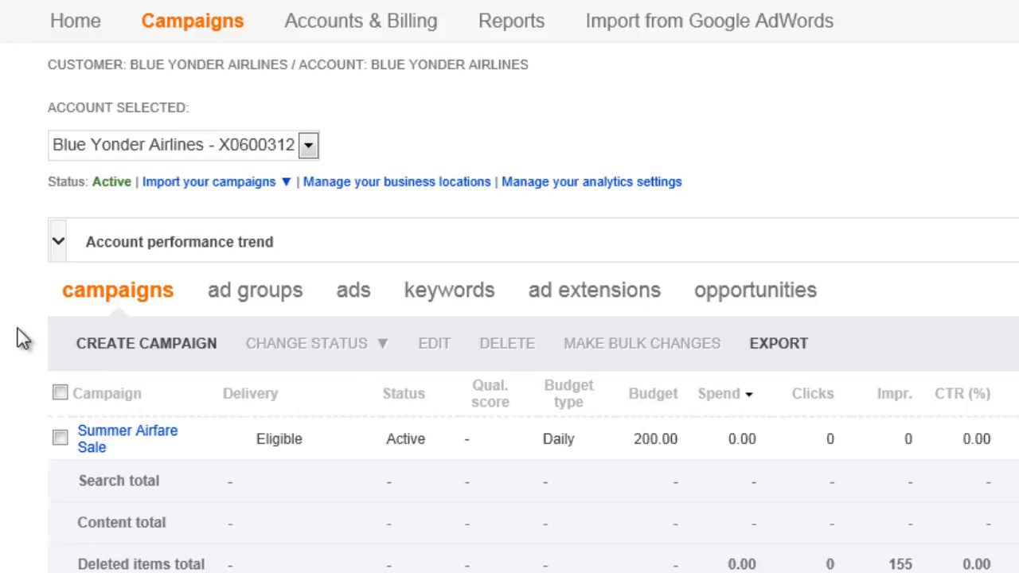
pyautogui.click(137, 443)
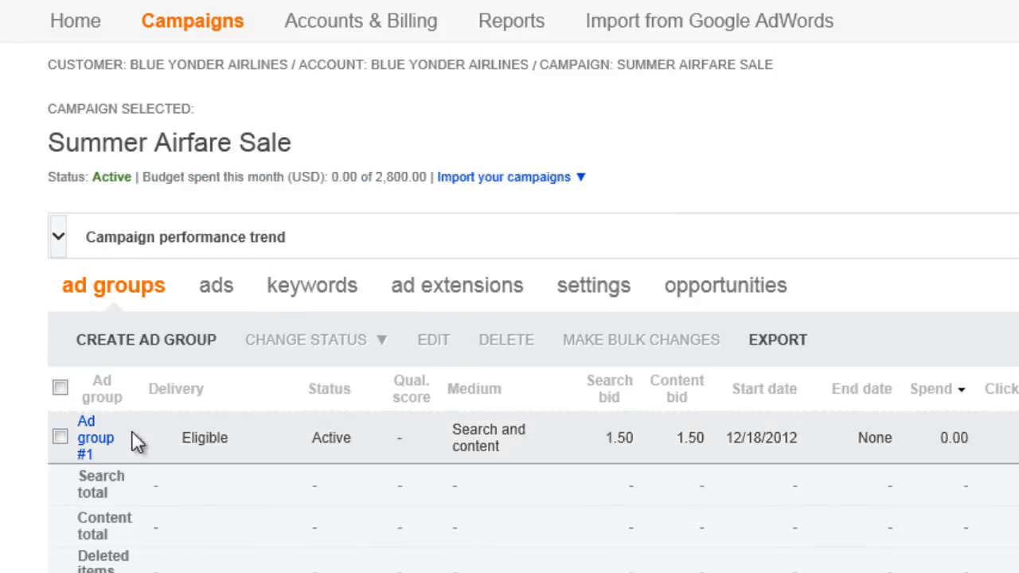
pyautogui.click(625, 294)
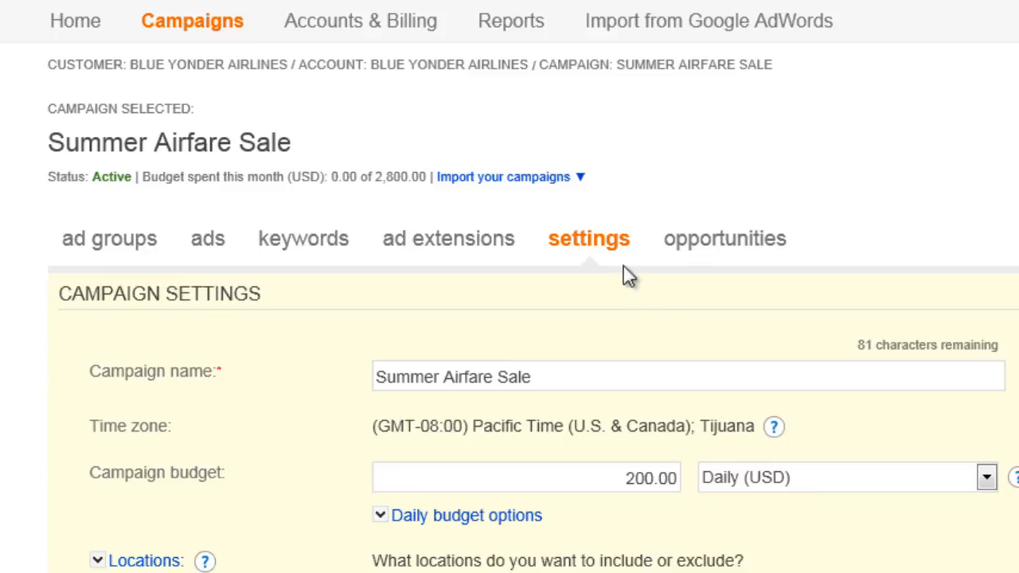
# - Open the payment methods for the Blue Yonder Airlines account
pyautogui.click(422, 32)
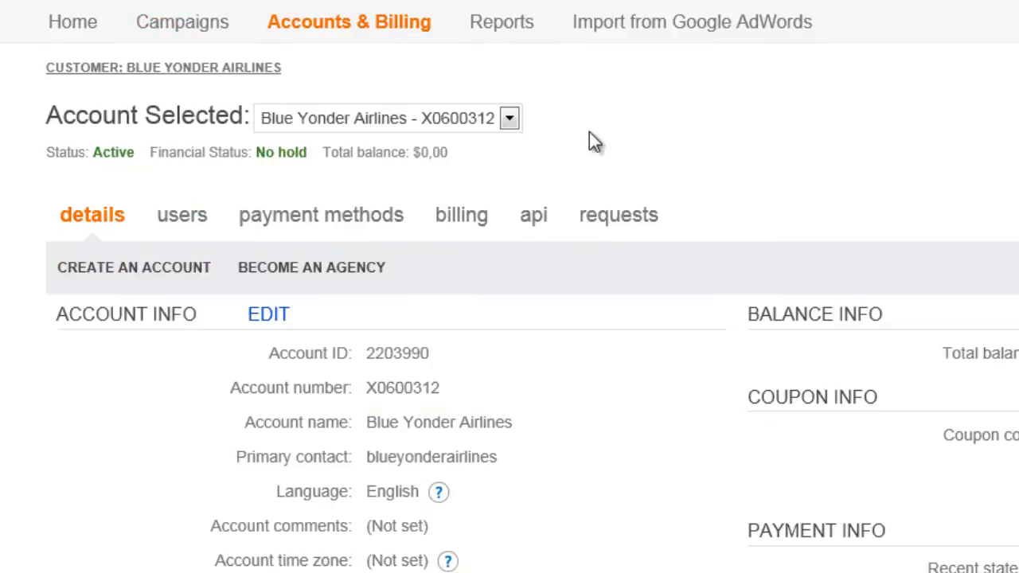
pyautogui.click(388, 223)
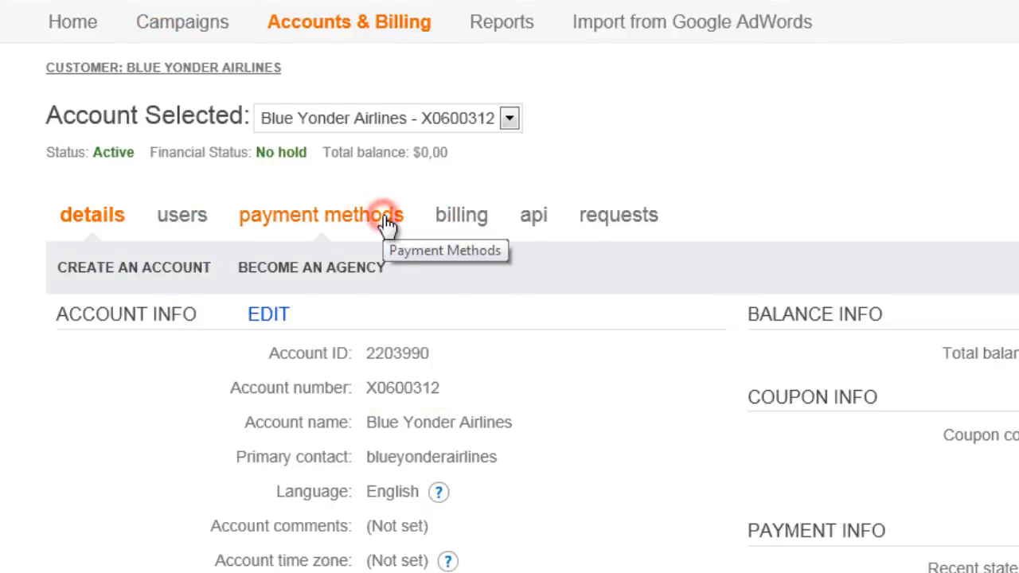